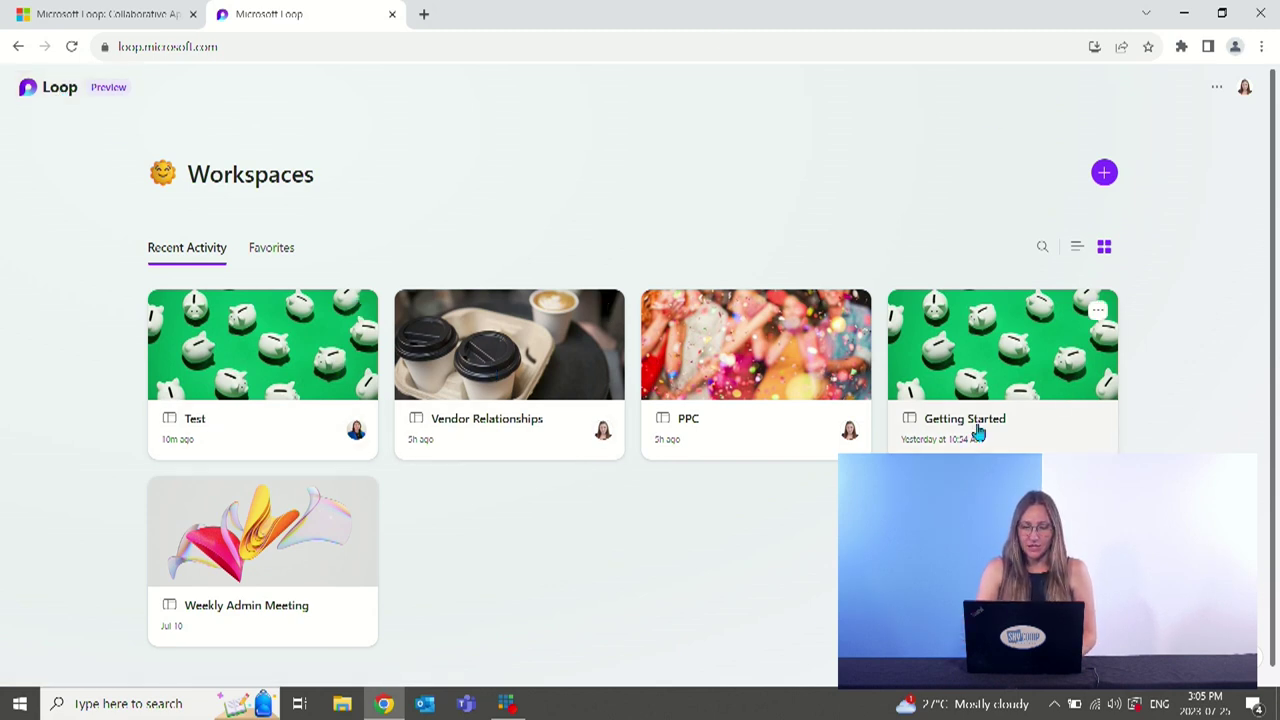
# Open the Test workspace and change the Video Edits page cover to the abstract image of pink and purple spheres.
pyautogui.click(220, 368)
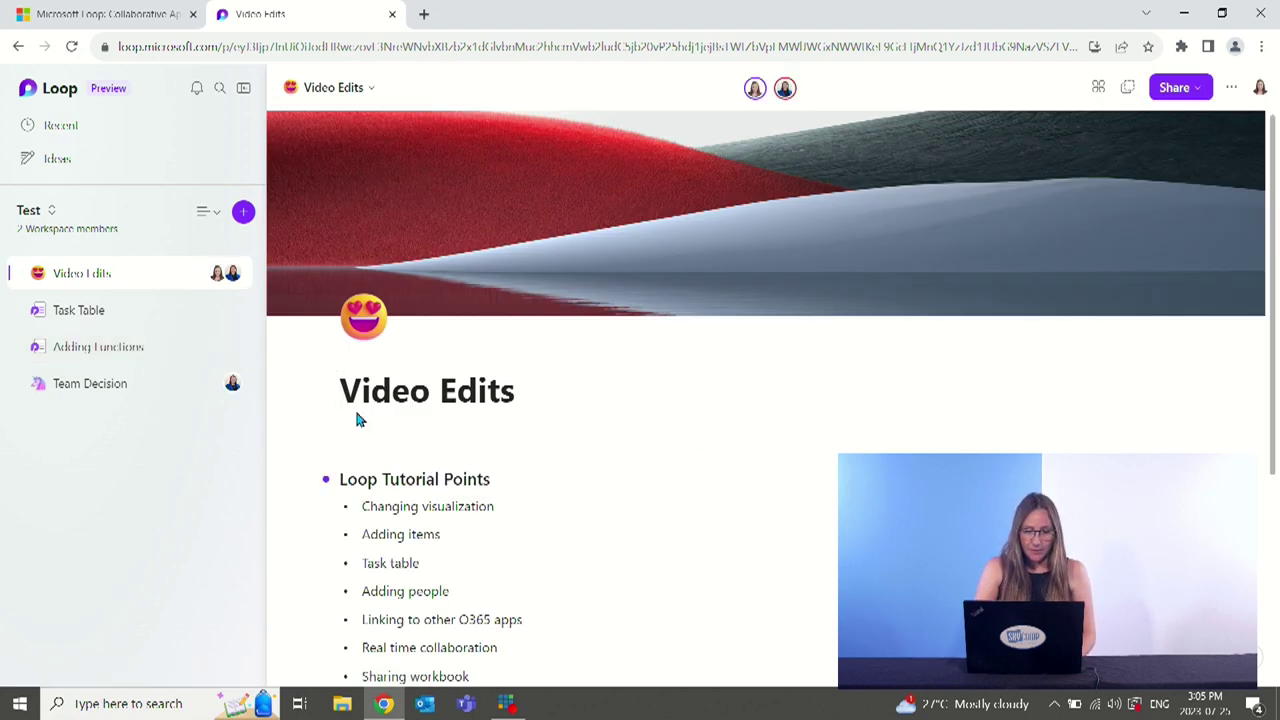
pyautogui.moveTo(403, 194)
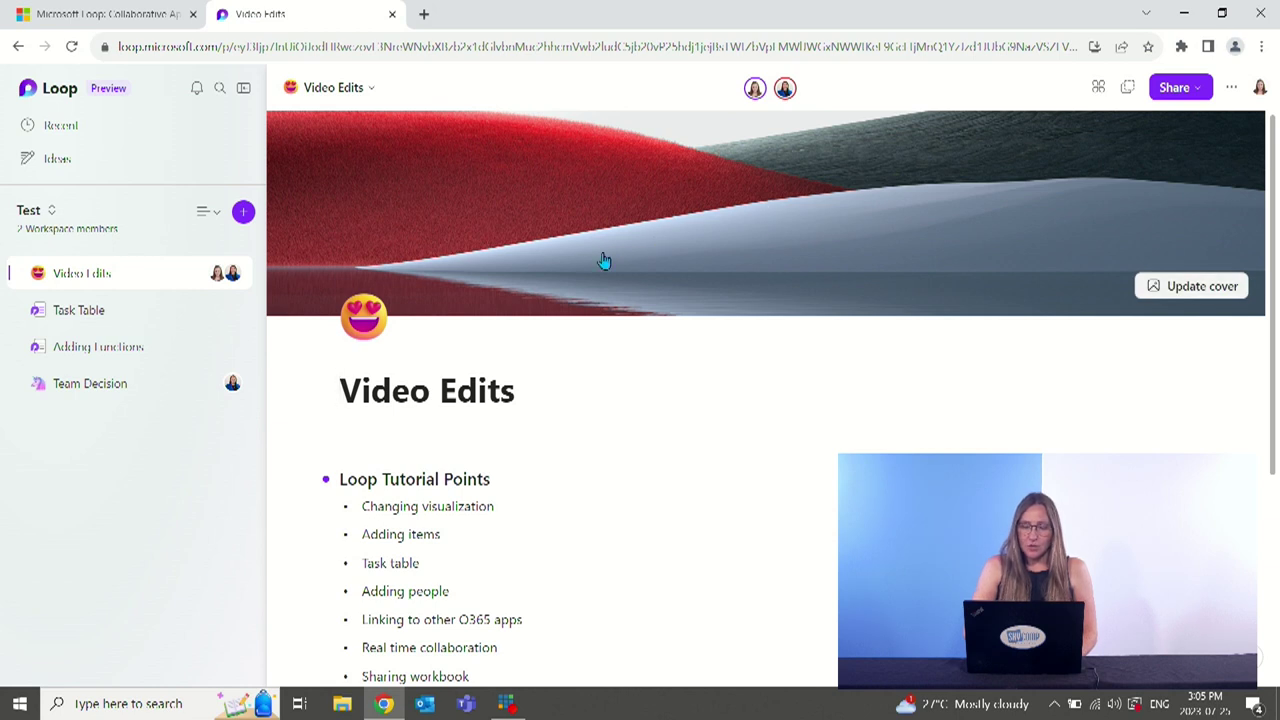
pyautogui.click(1213, 288)
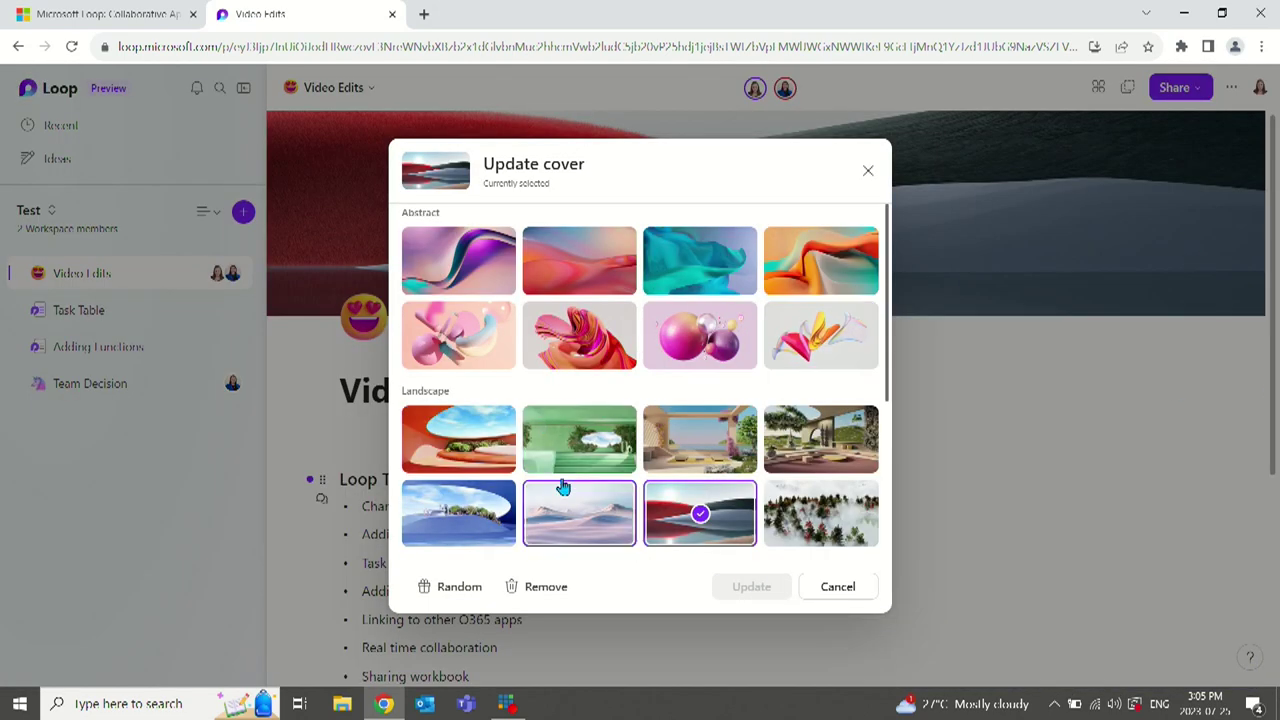
pyautogui.click(698, 358)
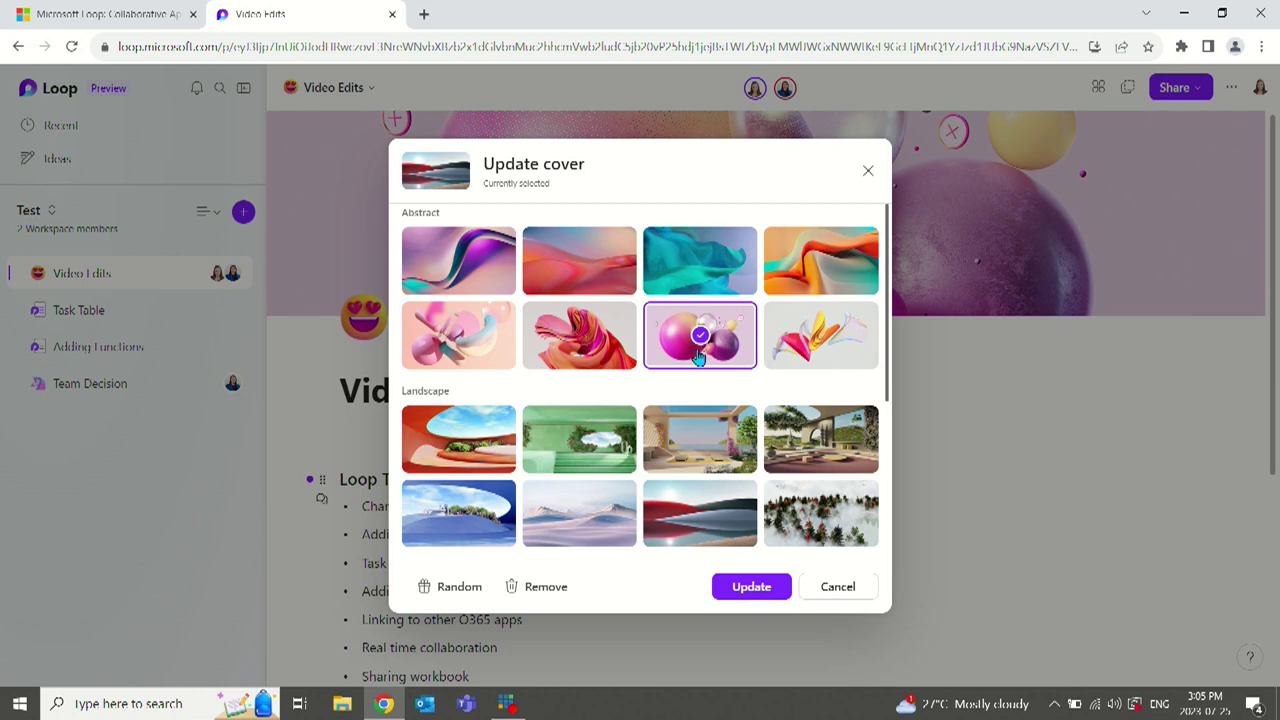
pyautogui.click(751, 588)
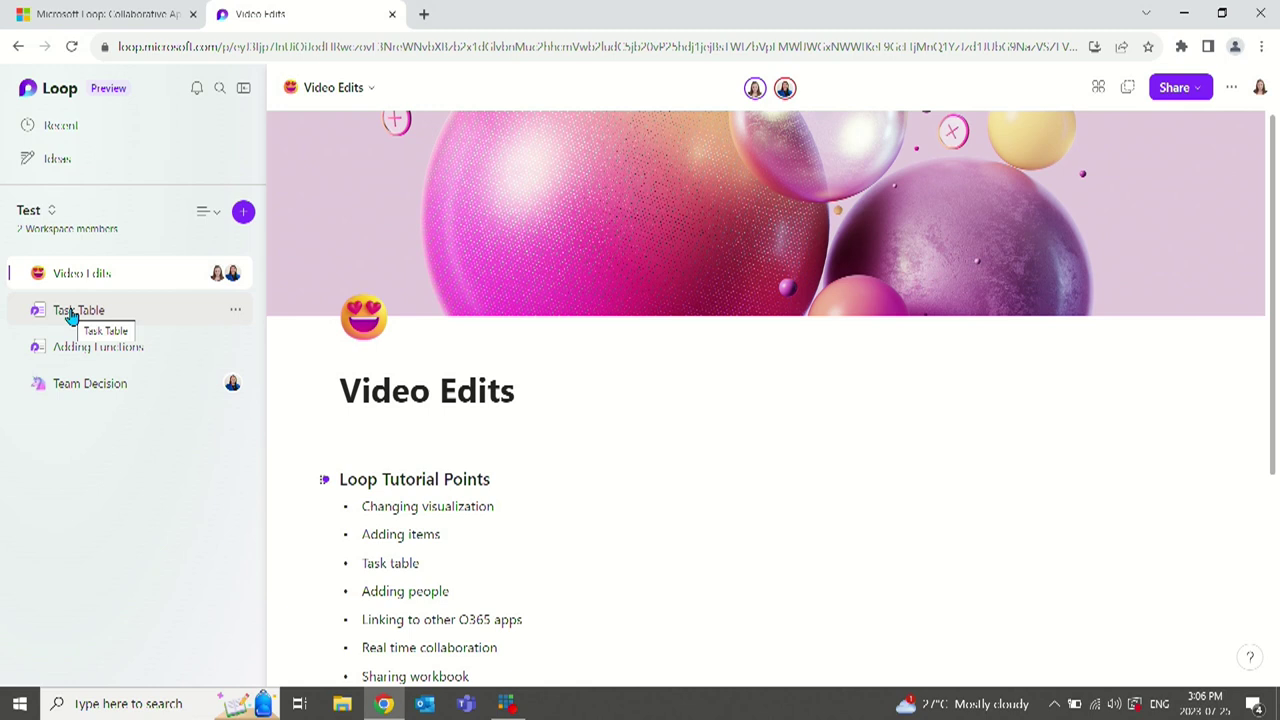
# Insert a Task list template into the body of the Task Table page.
pyautogui.click(70, 312)
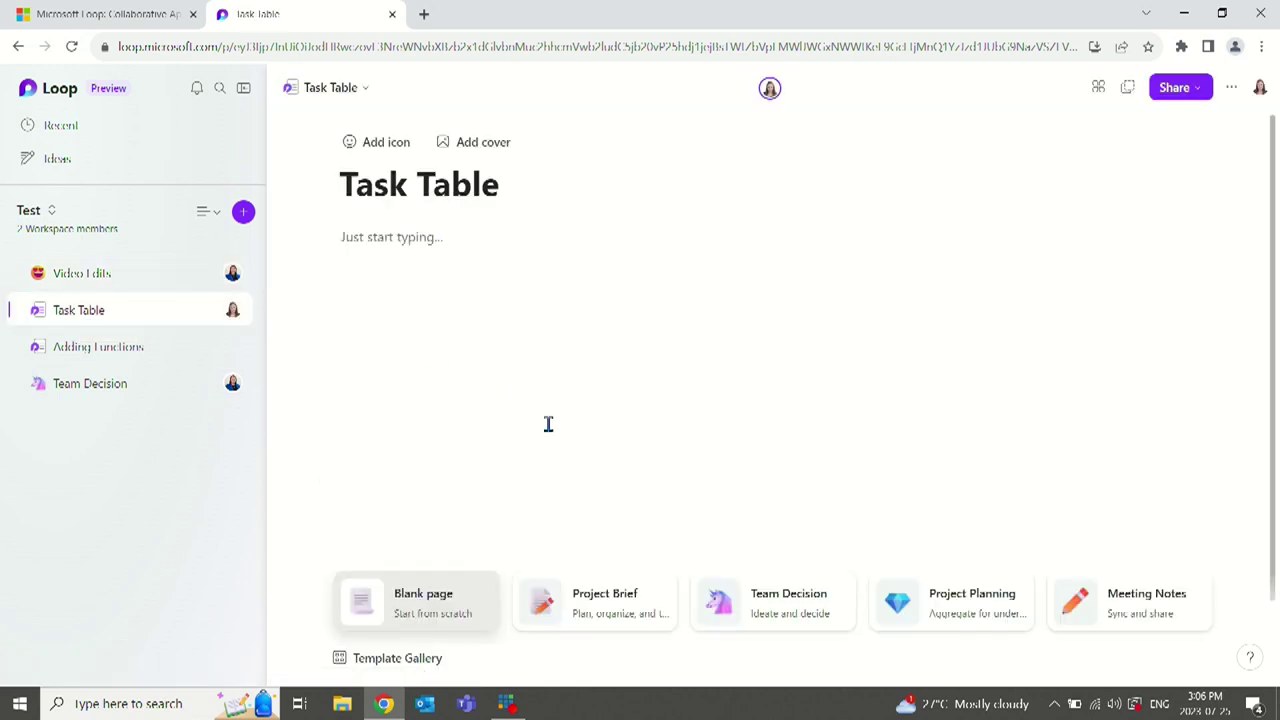
pyautogui.click(348, 260)
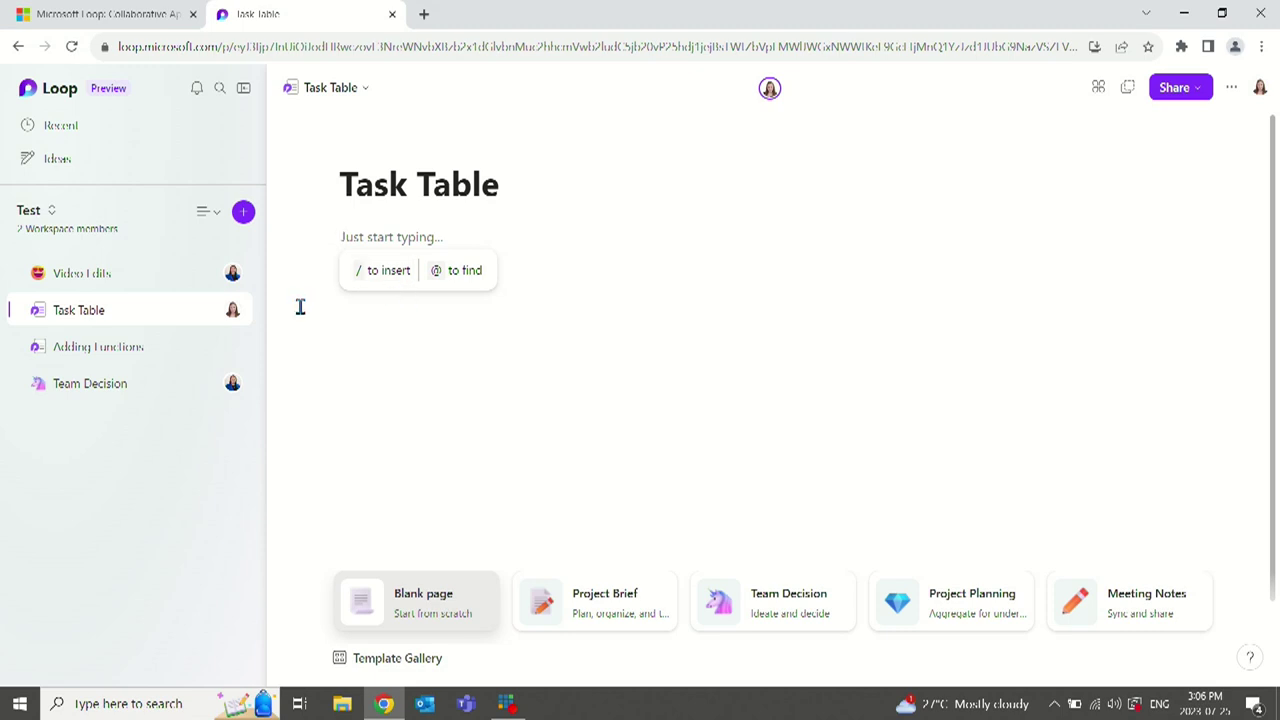
pyautogui.write('/')
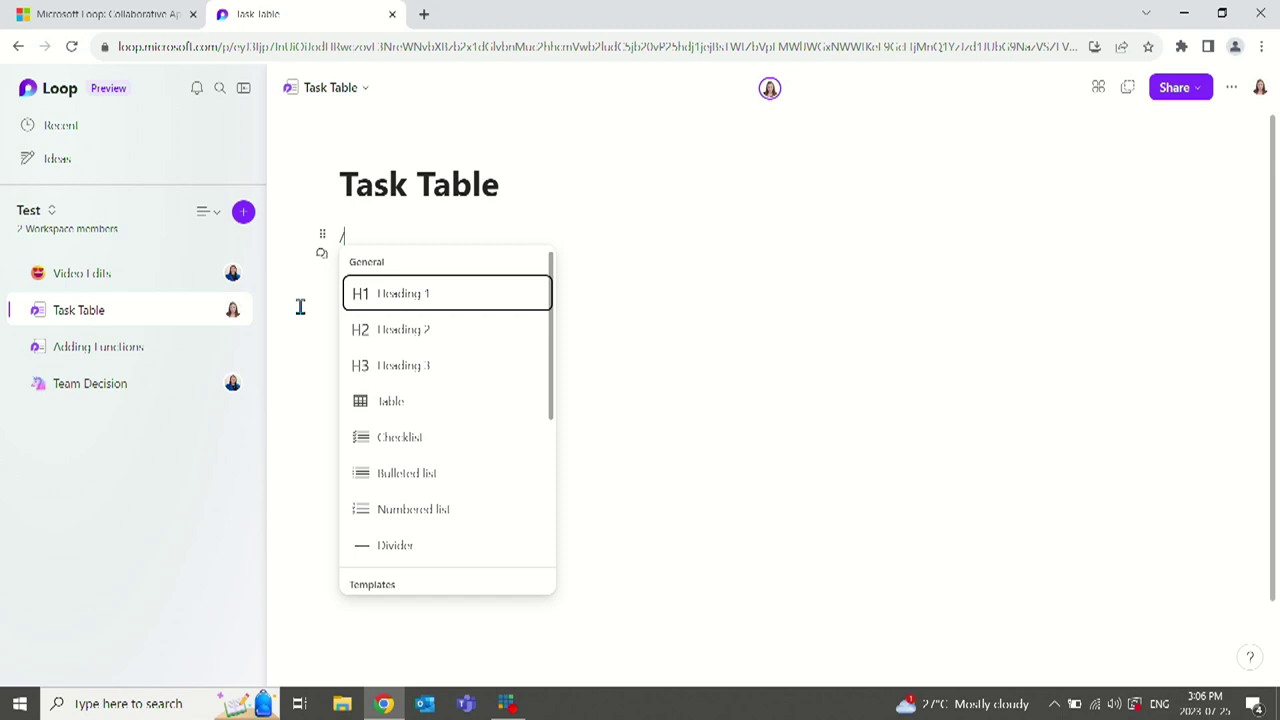
pyautogui.write('task')
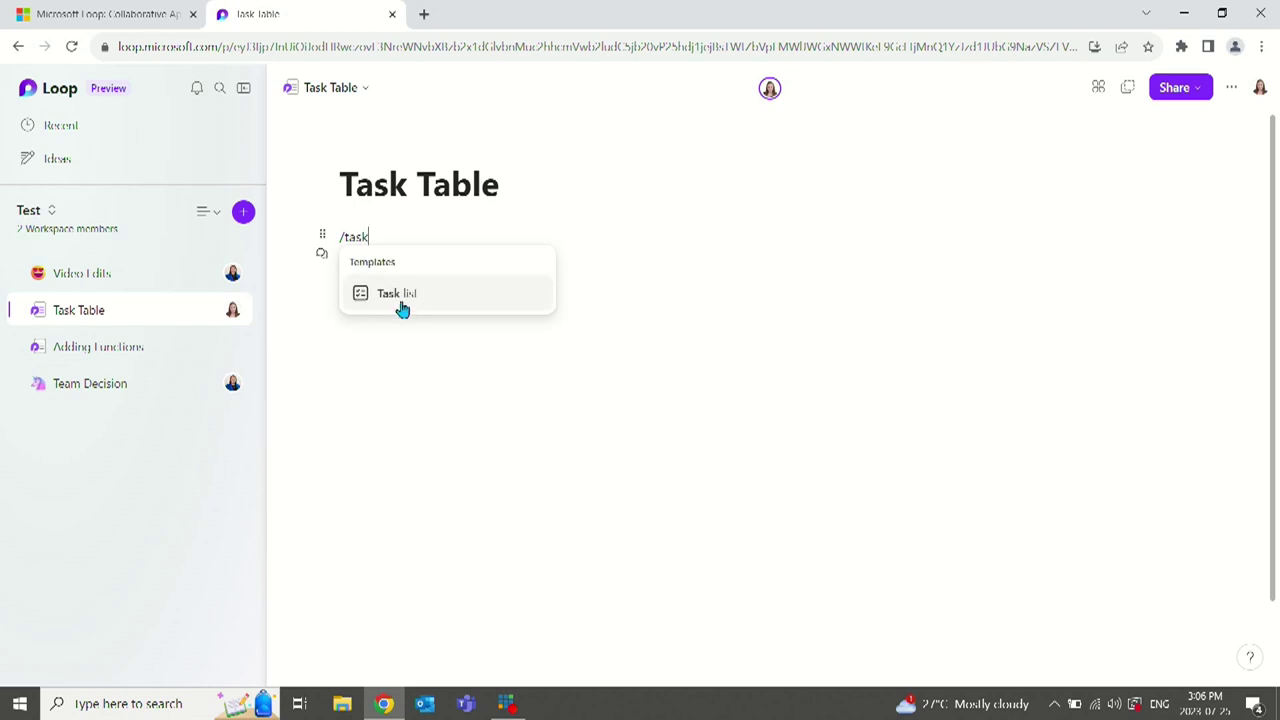
pyautogui.click(406, 300)
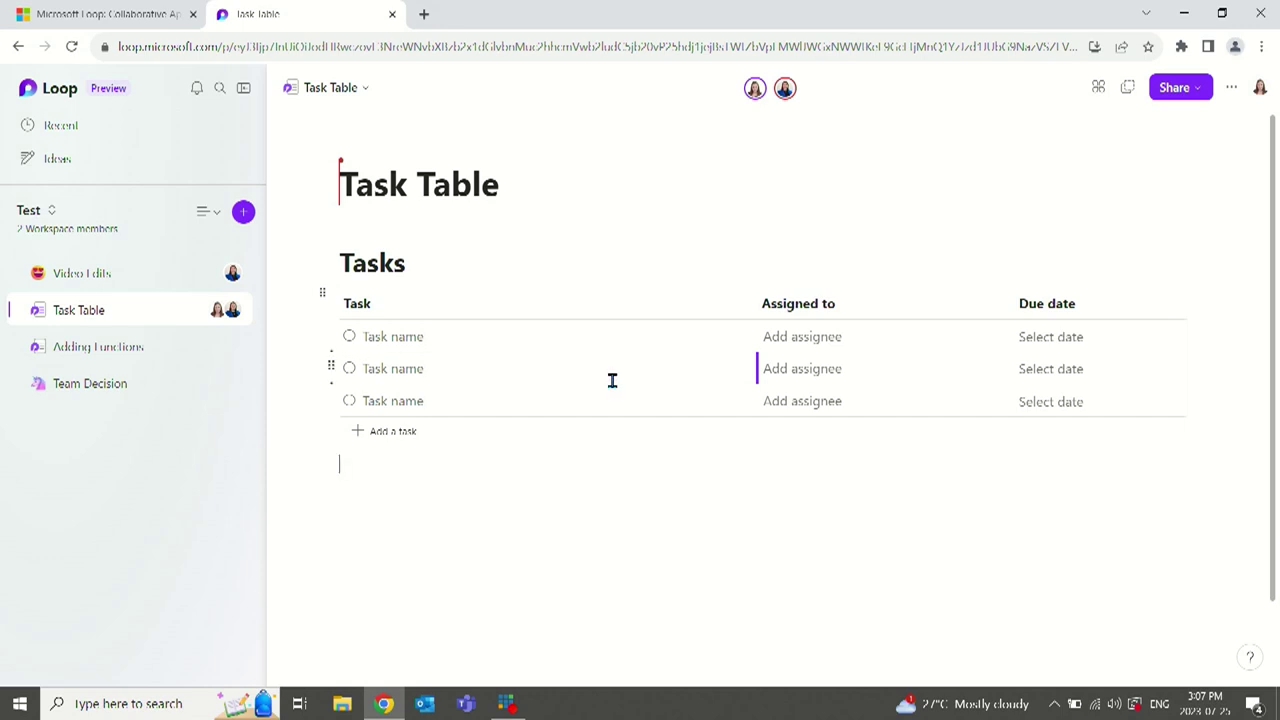
# Name the first task "Edit Video" and assign it to the intended colleague.
pyautogui.click(495, 326)
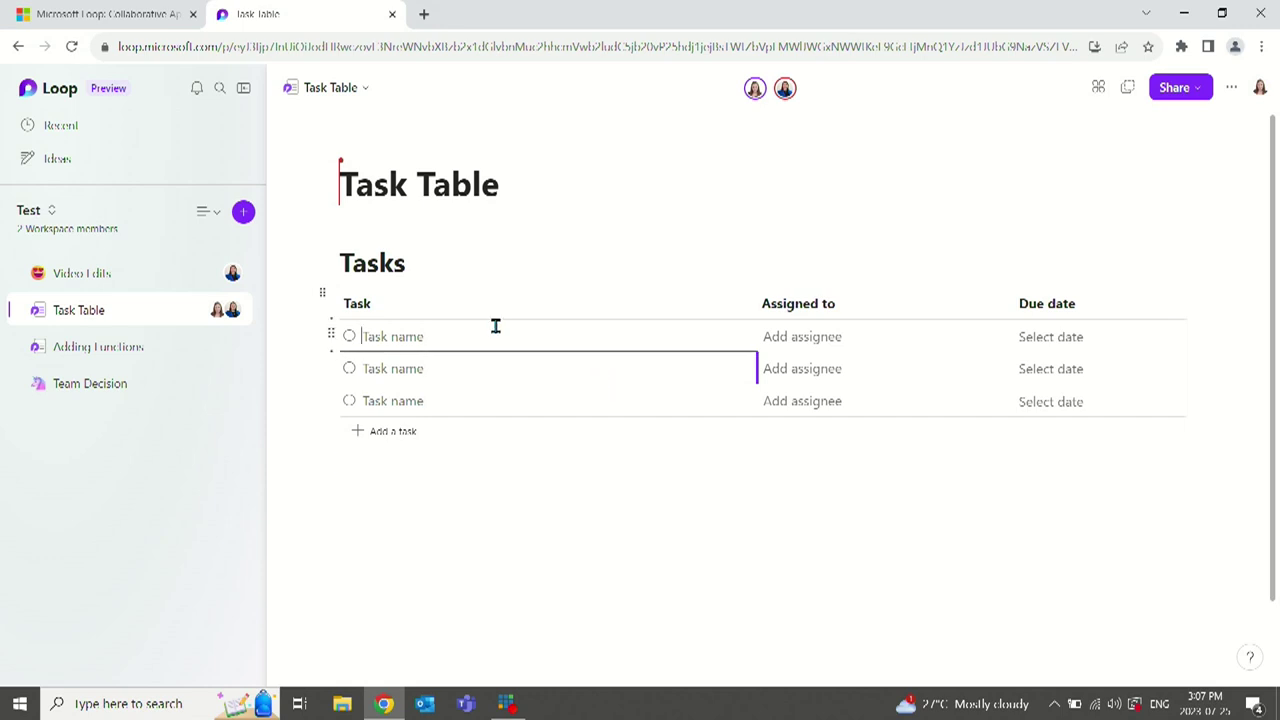
pyautogui.write('Edit Video')
pyautogui.click(826, 336)
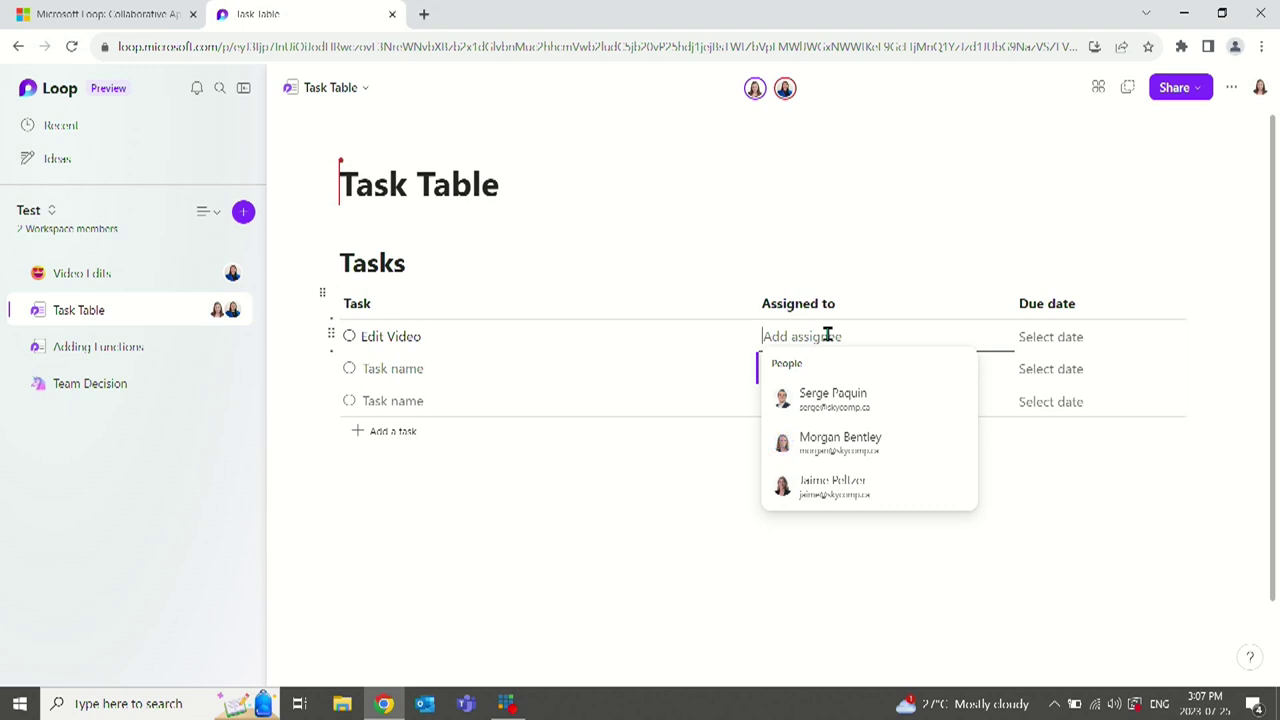
pyautogui.write('@')
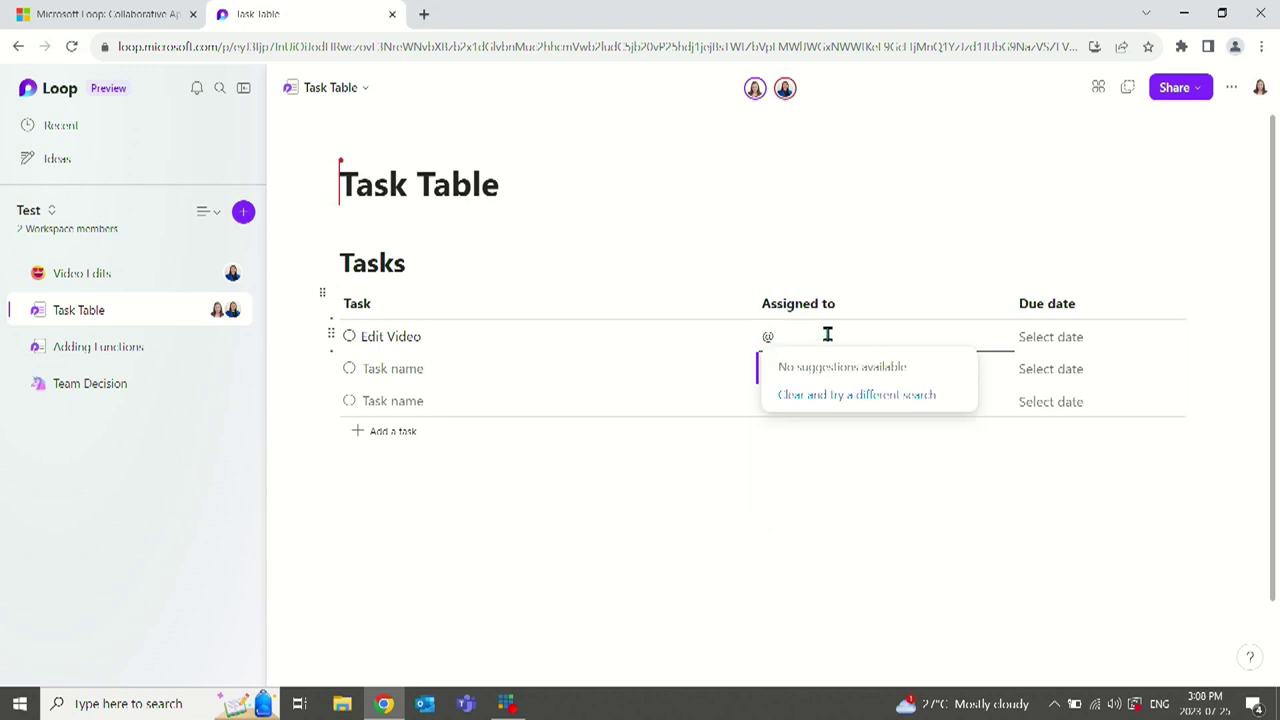
pyautogui.write('kour')
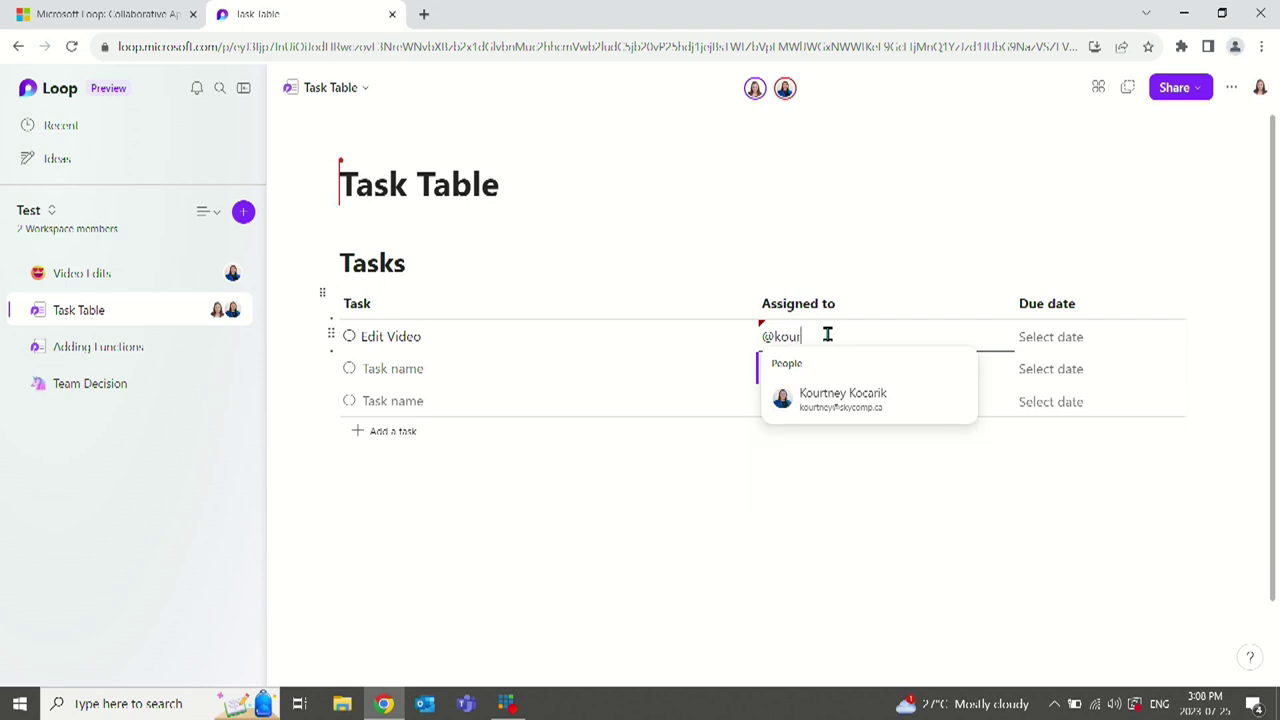
pyautogui.click(826, 403)
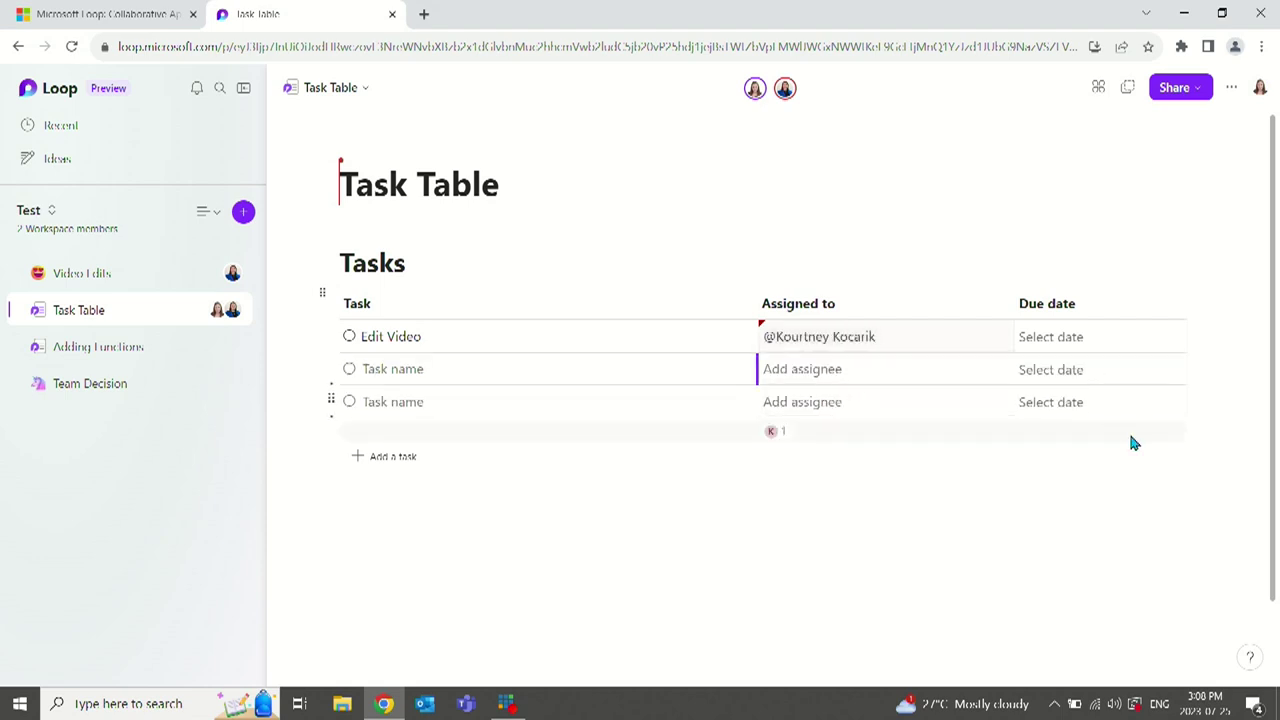
# Set the due date of the Edit Video task to July 28, 2023.
pyautogui.click(1095, 346)
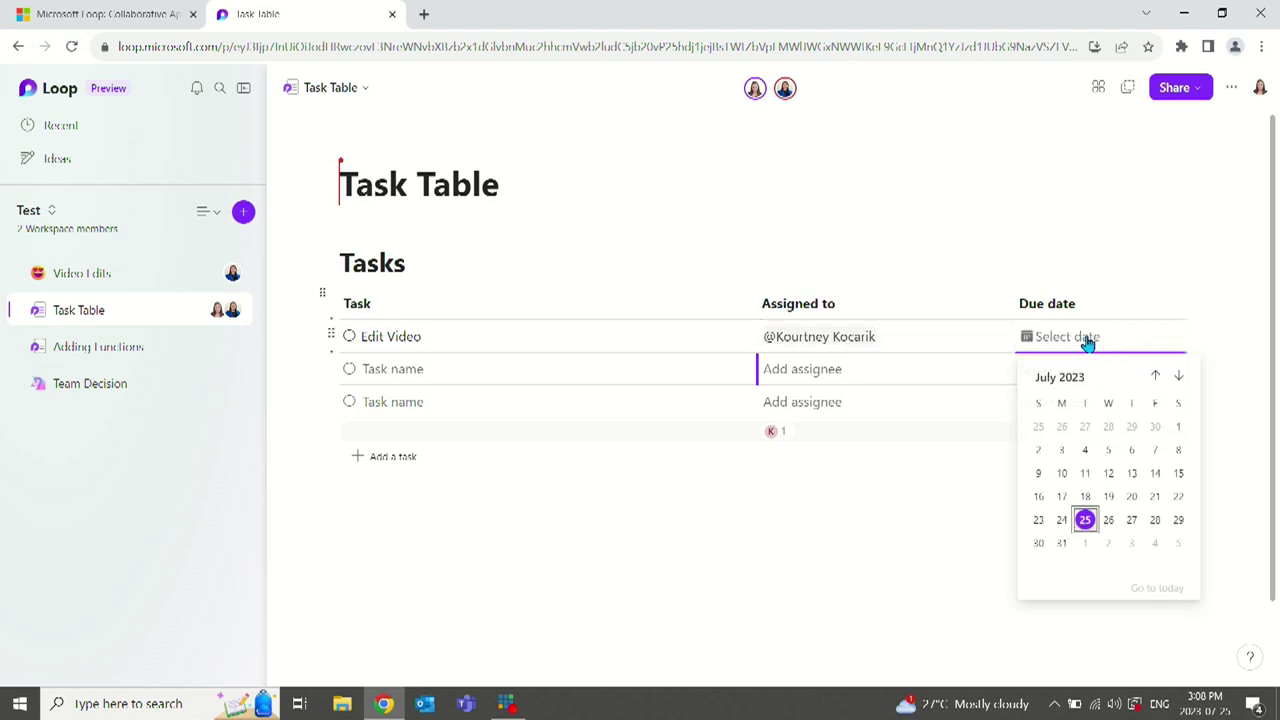
pyautogui.click(1154, 520)
pyautogui.click(1013, 539)
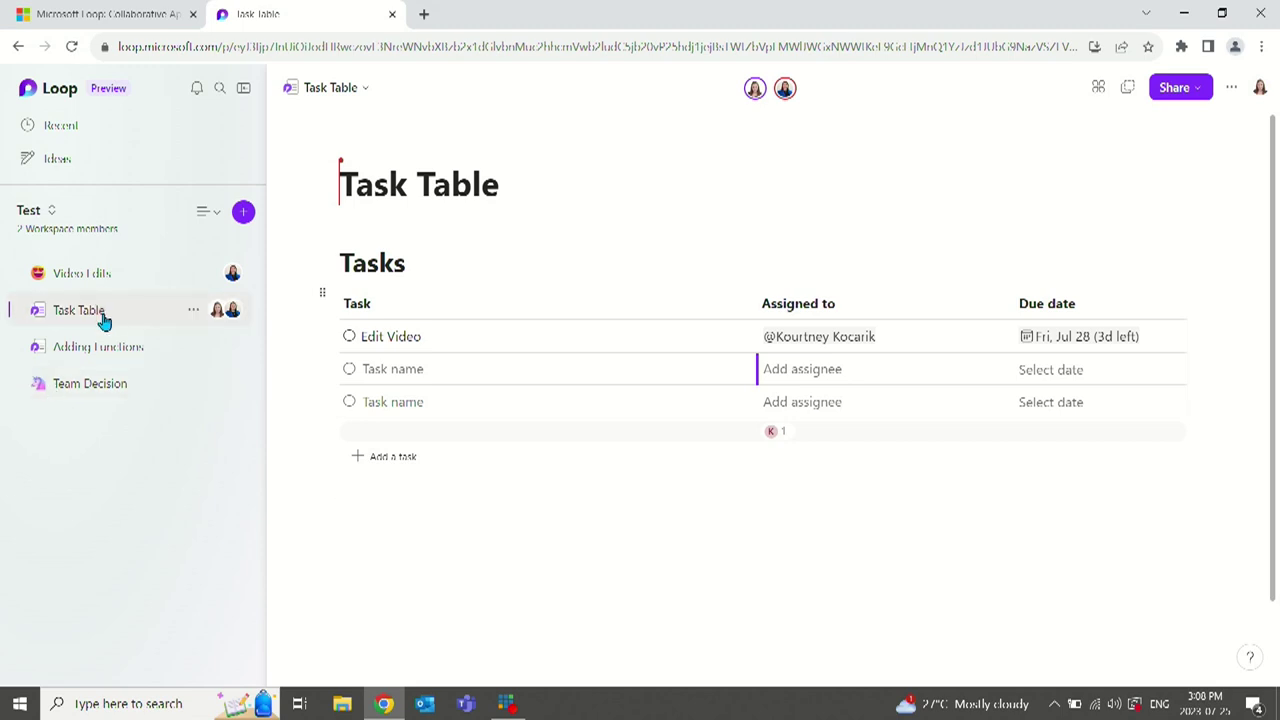
# Add extra blank task rows at the end of the Tasks table.
pyautogui.click(360, 457)
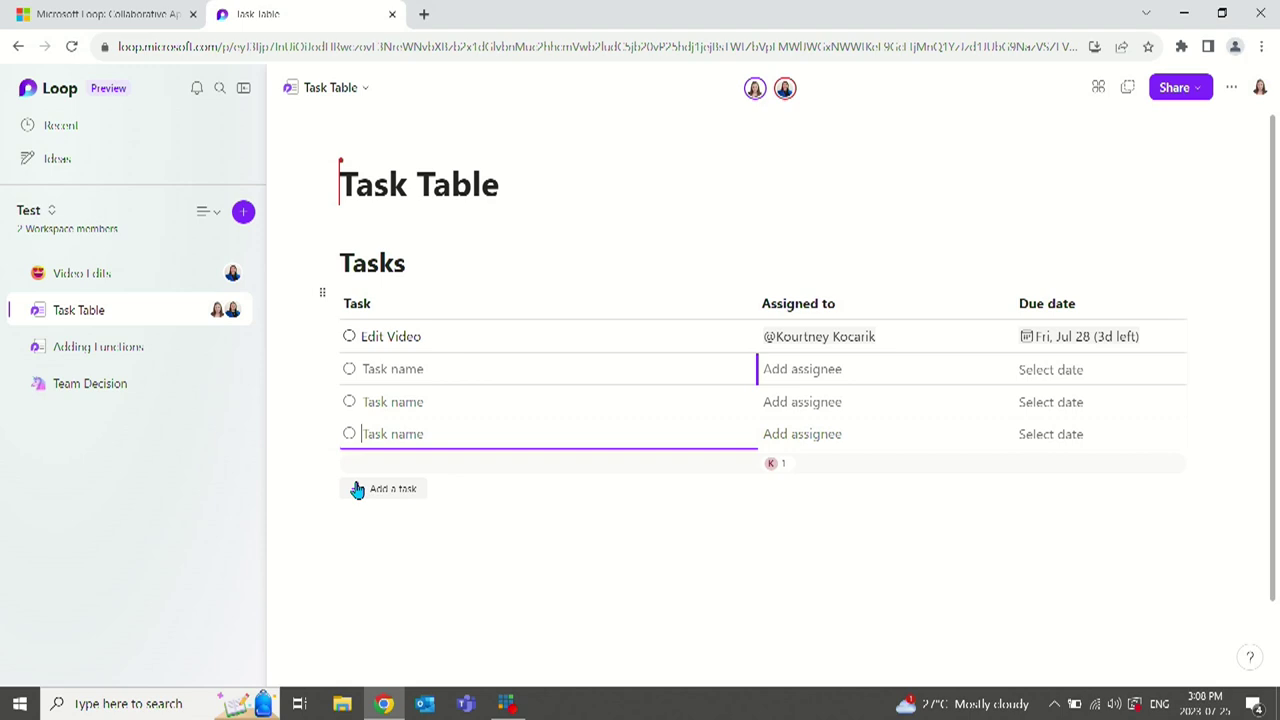
pyautogui.click(358, 489)
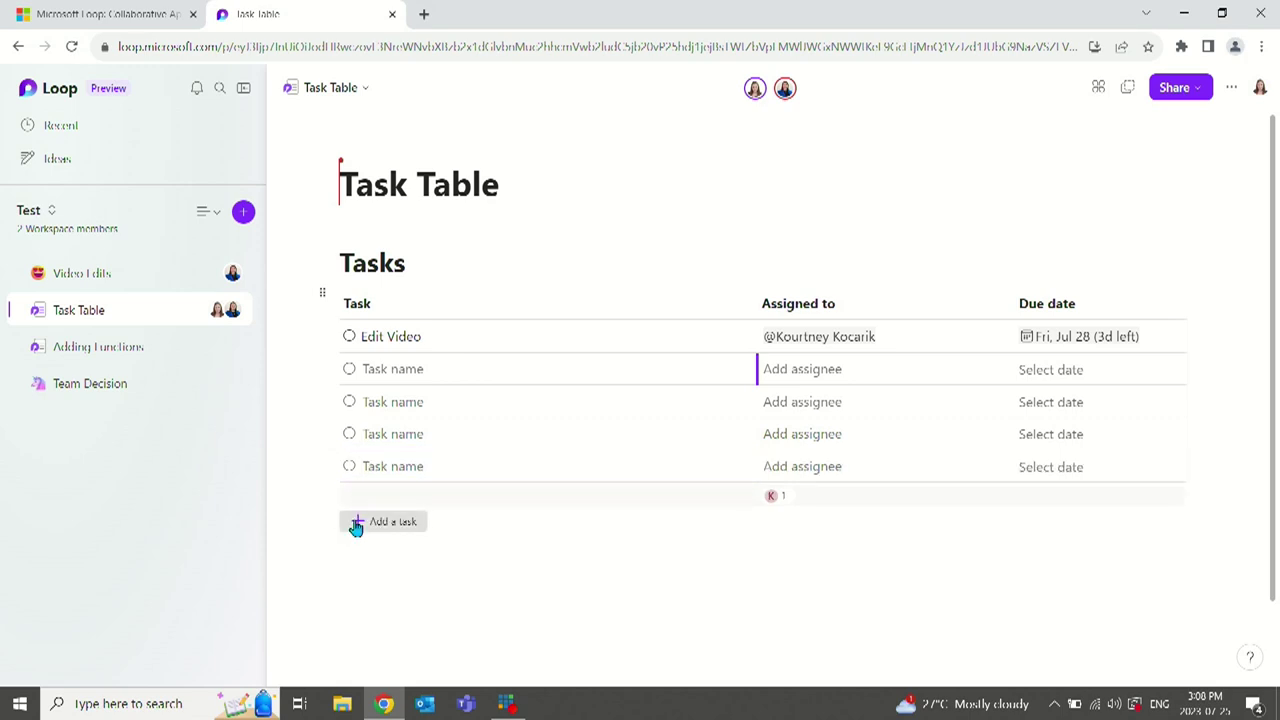
pyautogui.click(356, 521)
# Review the Team Decision page down to its Compare ideas table and the Post Video idea.
pyautogui.click(16, 270)
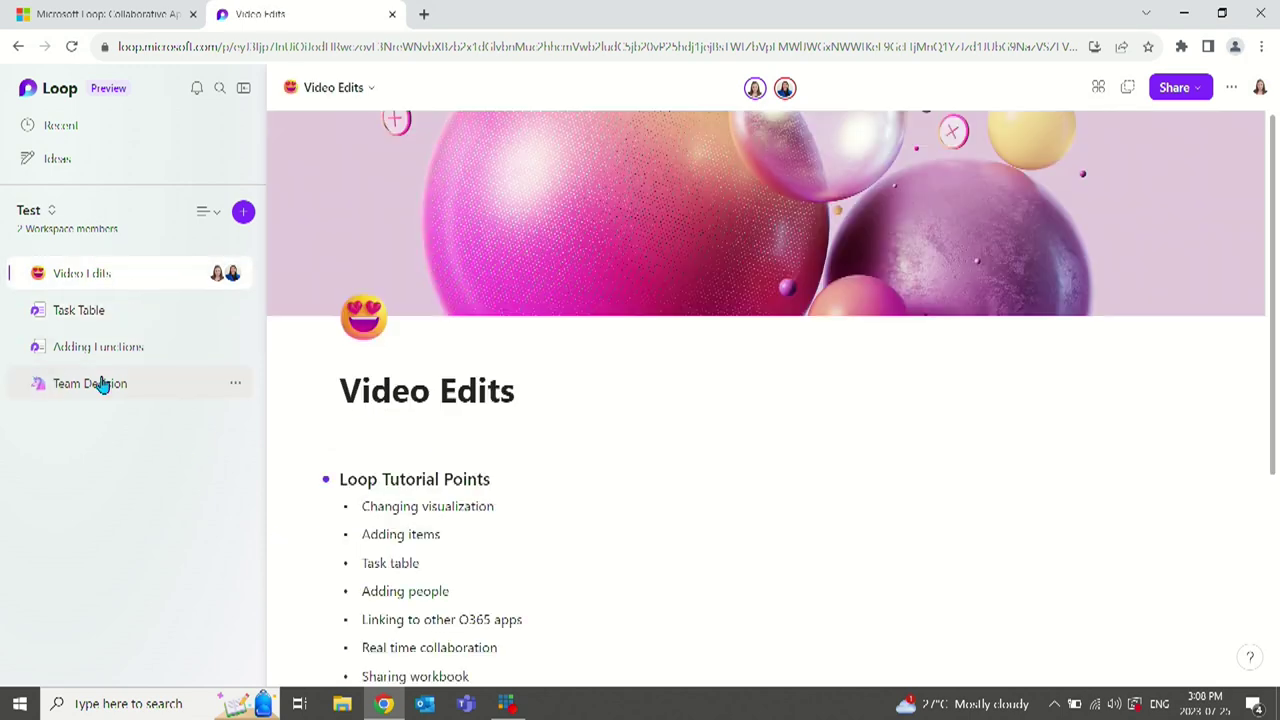
pyautogui.click(100, 383)
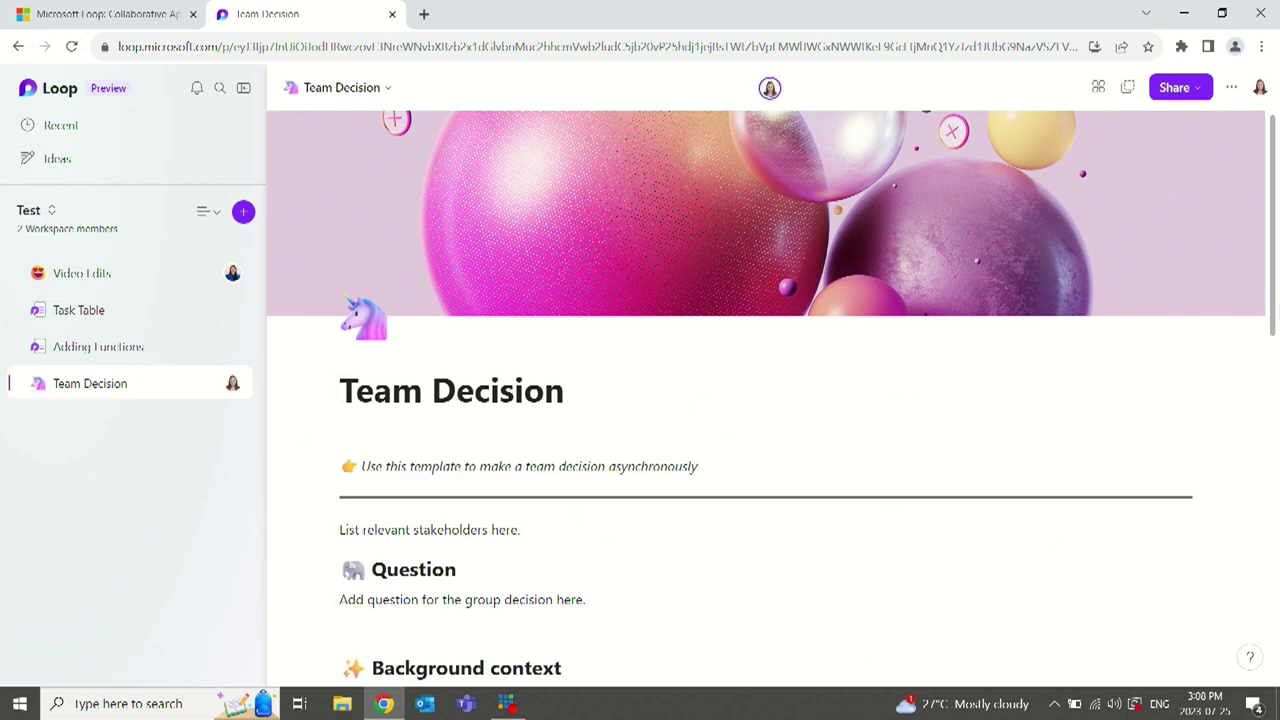
pyautogui.moveTo(1275, 298); pyautogui.dragTo(1276, 399)
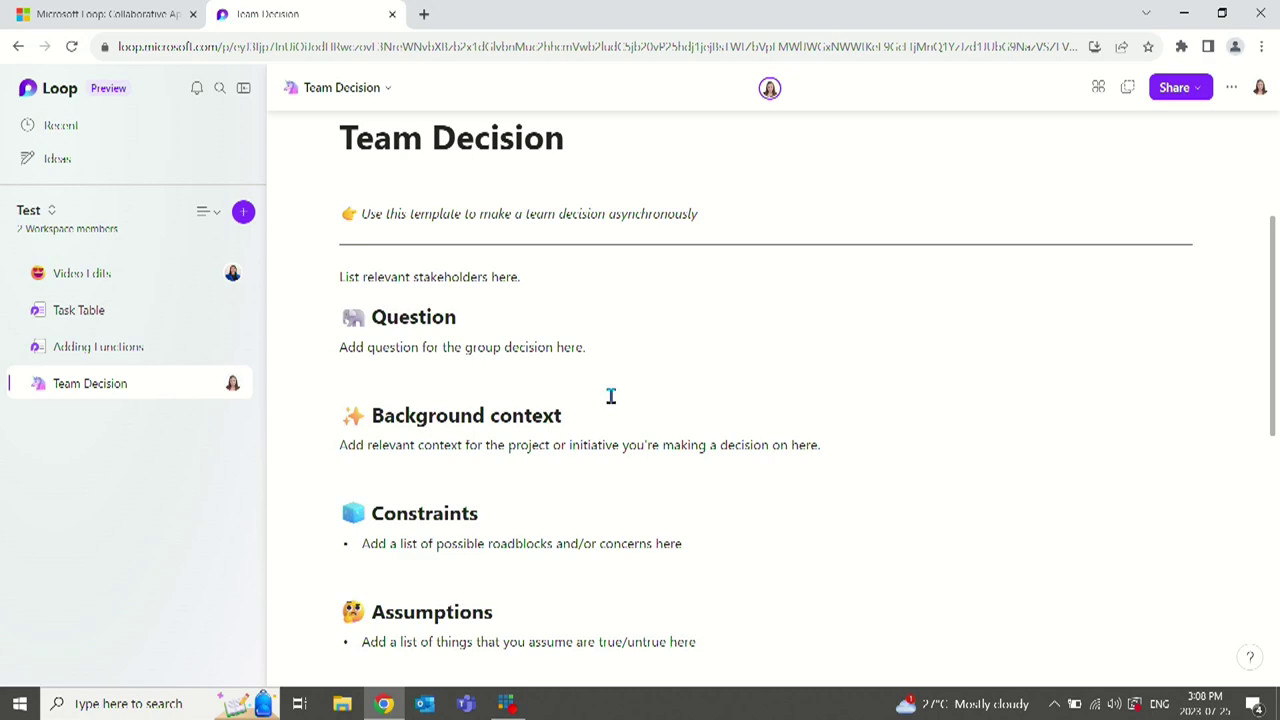
pyautogui.moveTo(1274, 307); pyautogui.dragTo(1273, 522)
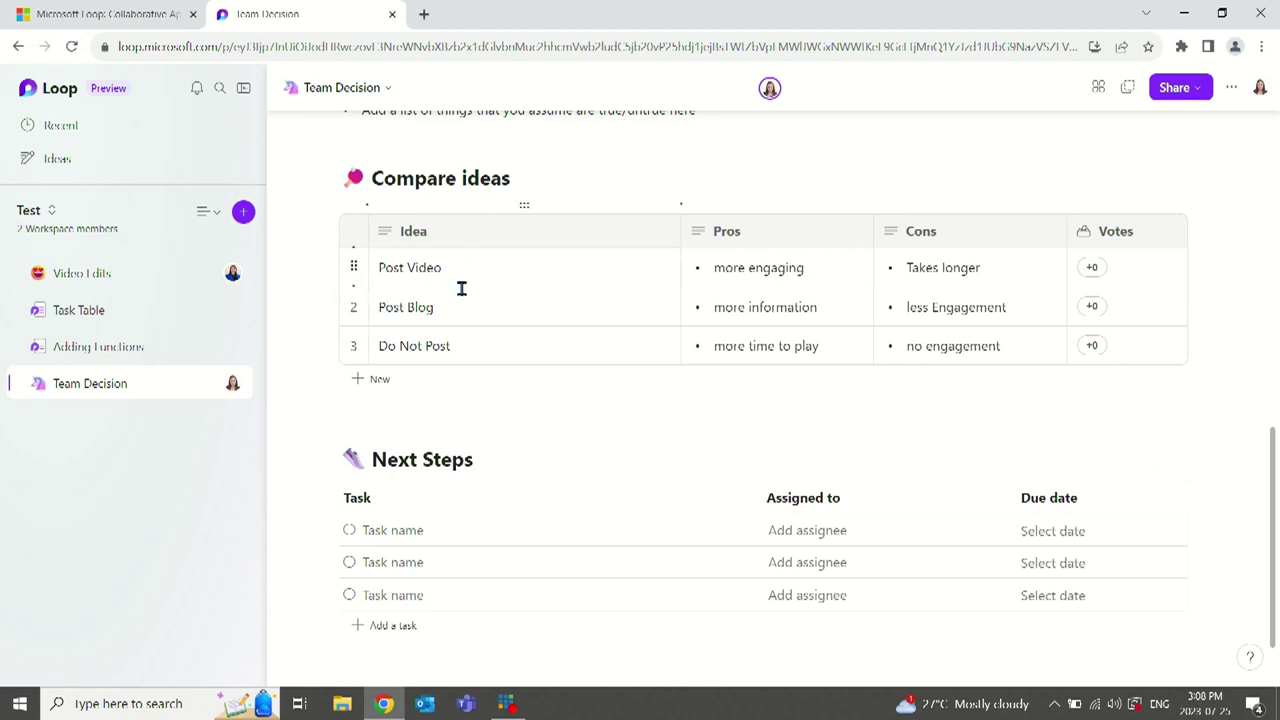
pyautogui.click(515, 269)
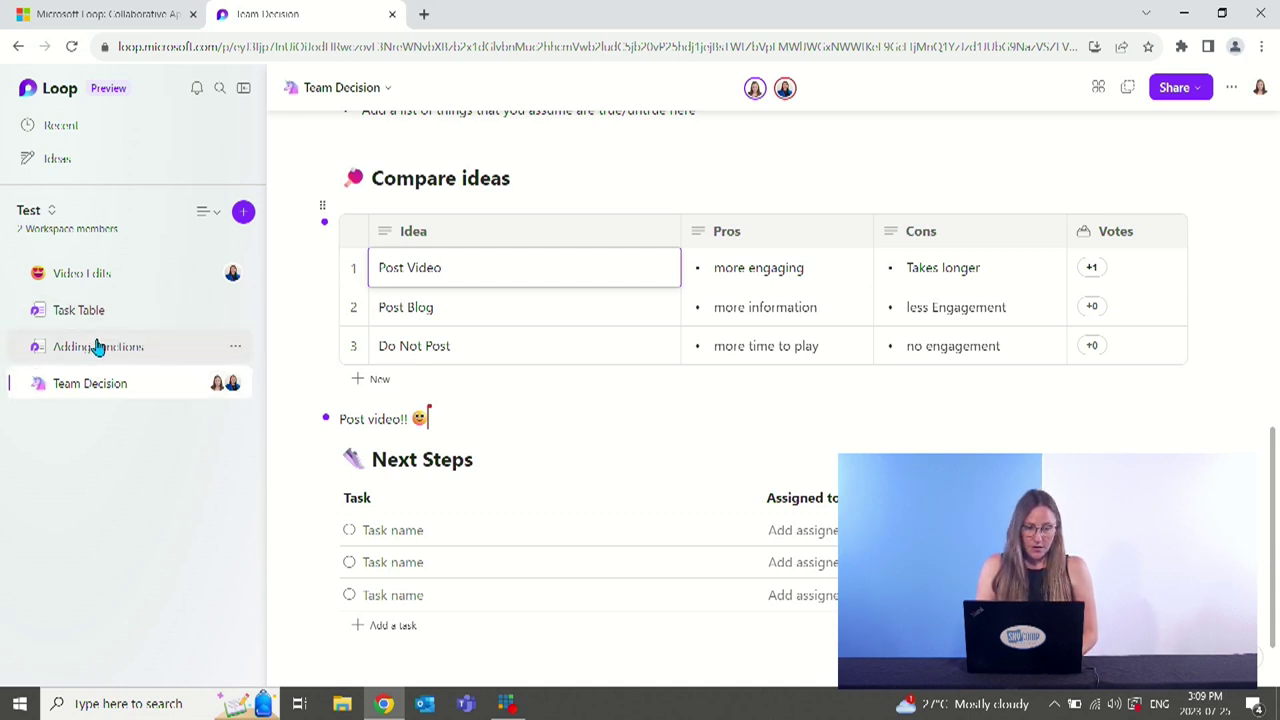
# Create a new page in the Test workspace from the Issue Tracker template.
pyautogui.click(242, 211)
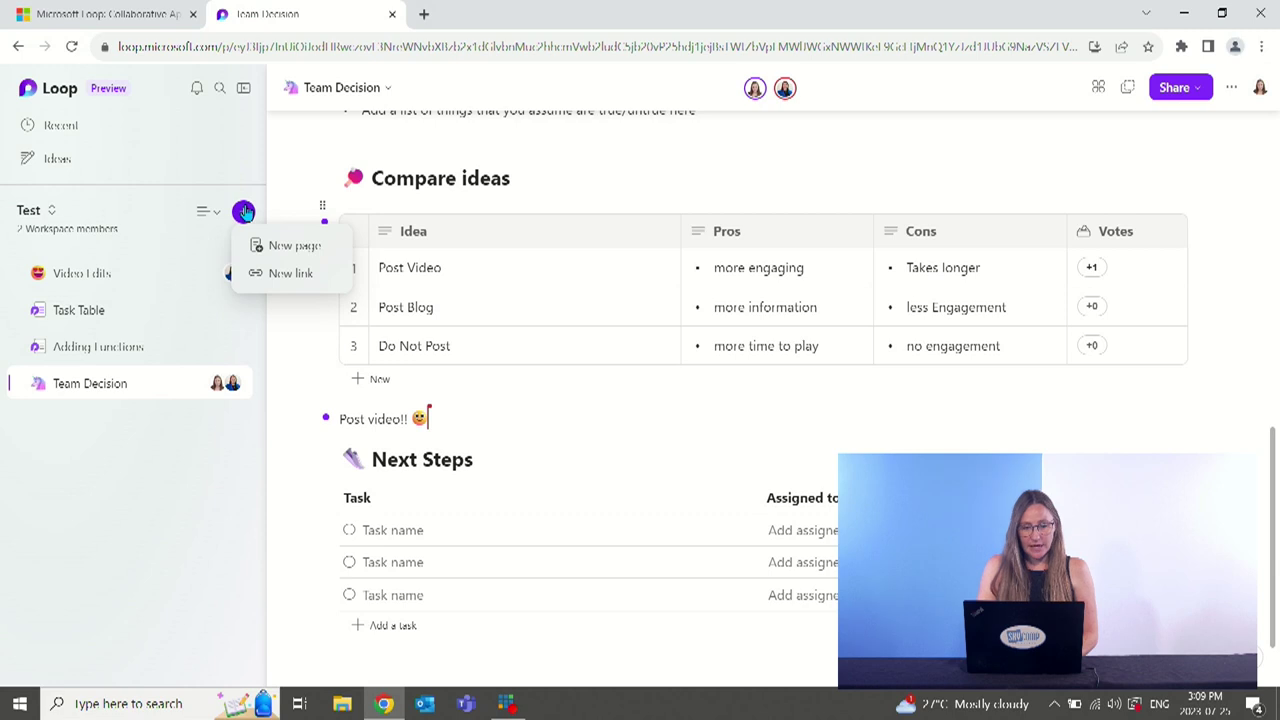
pyautogui.click(279, 243)
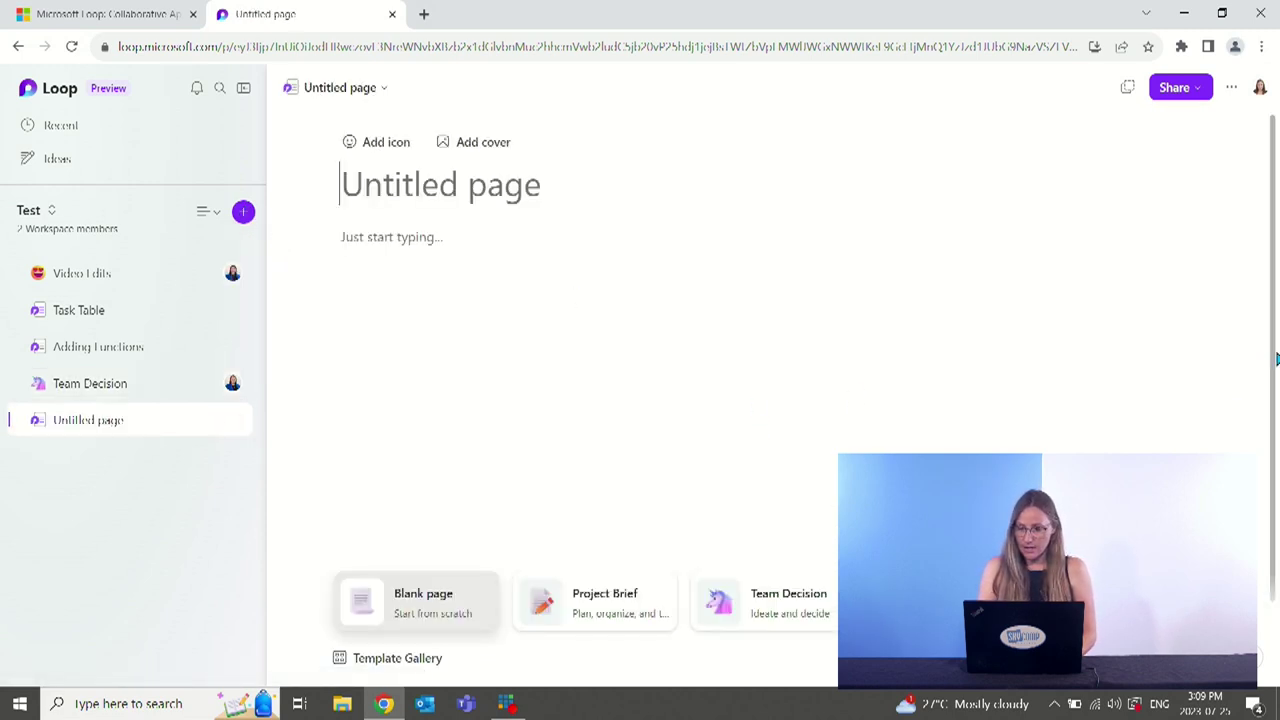
pyautogui.scroll(-1, 1268, 380)
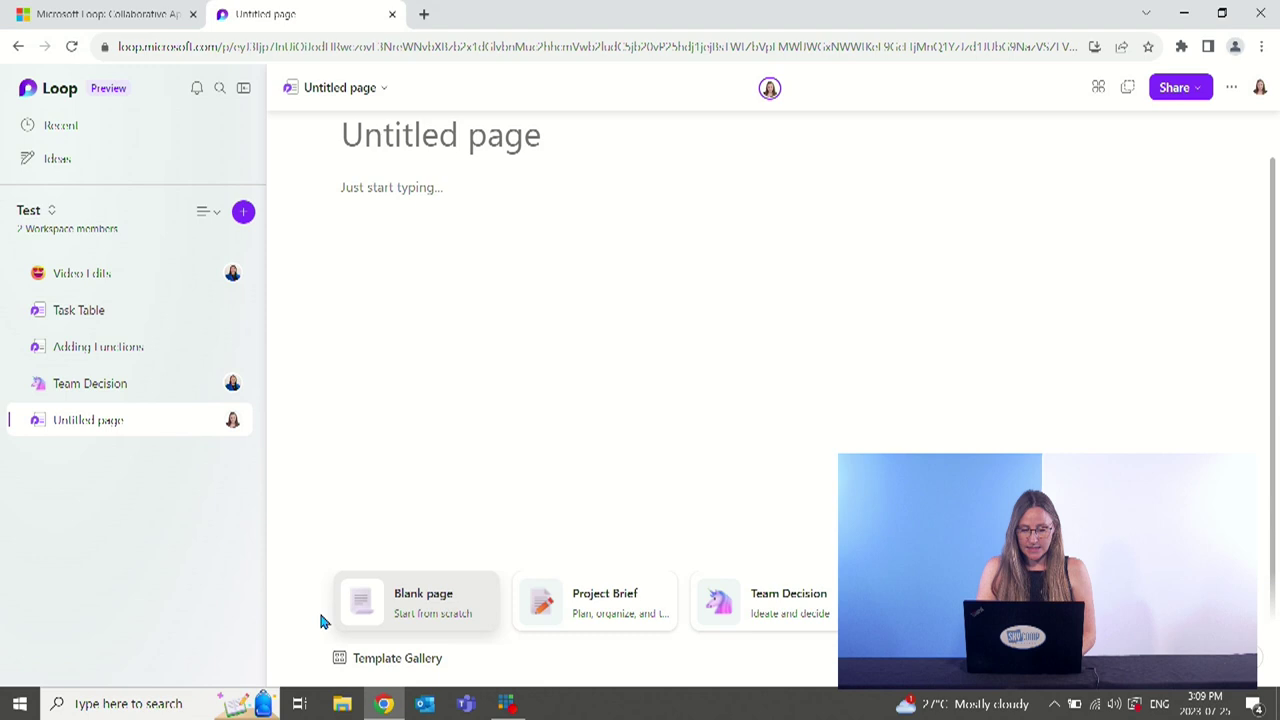
pyautogui.click(343, 655)
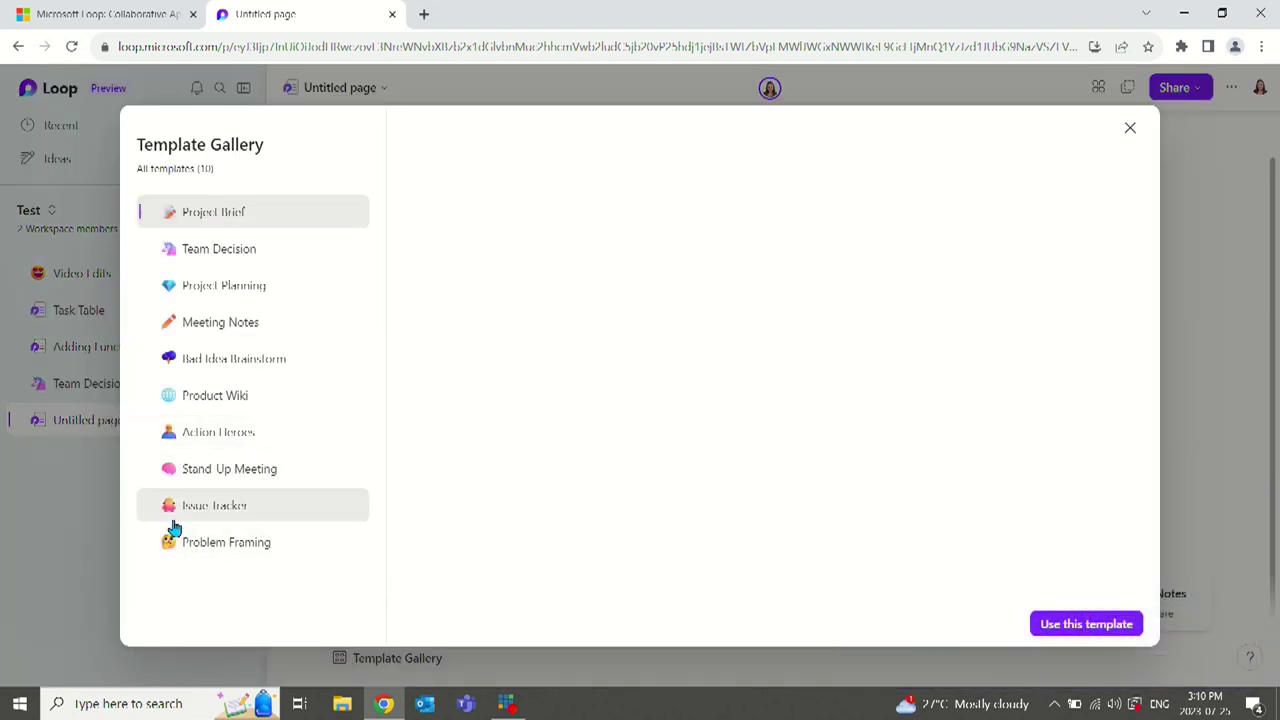
pyautogui.click(250, 503)
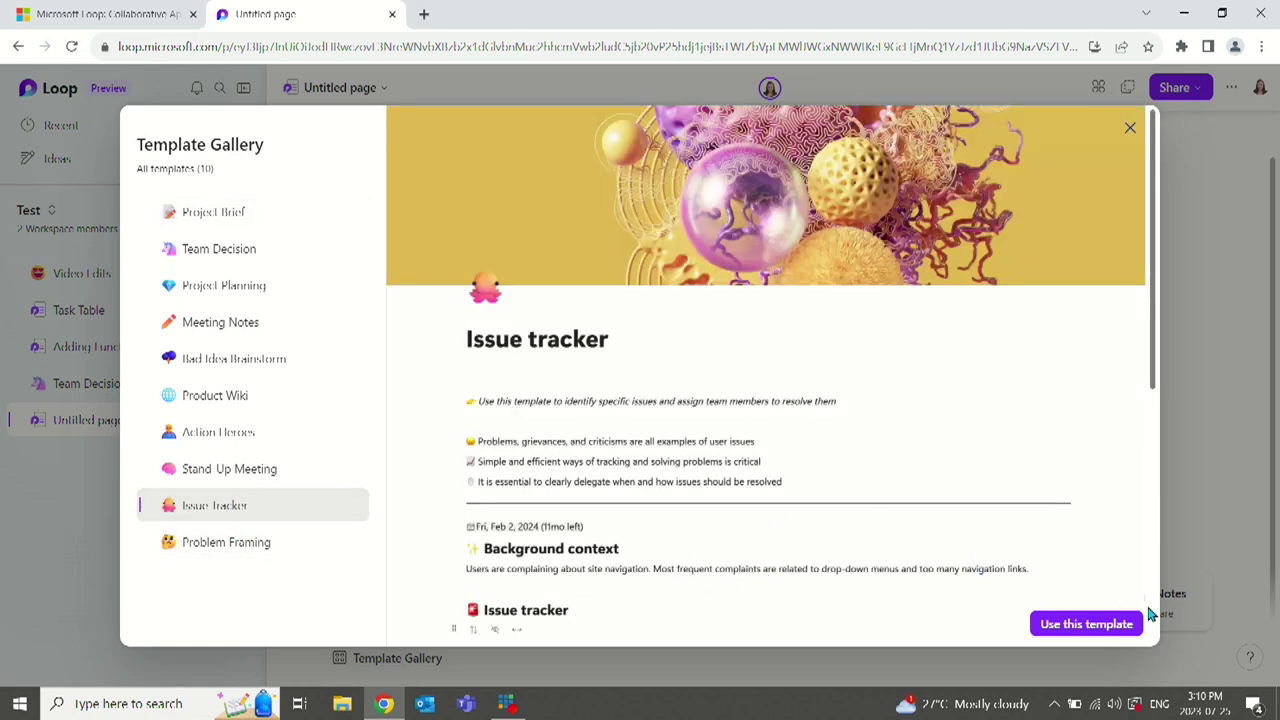
pyautogui.click(1106, 624)
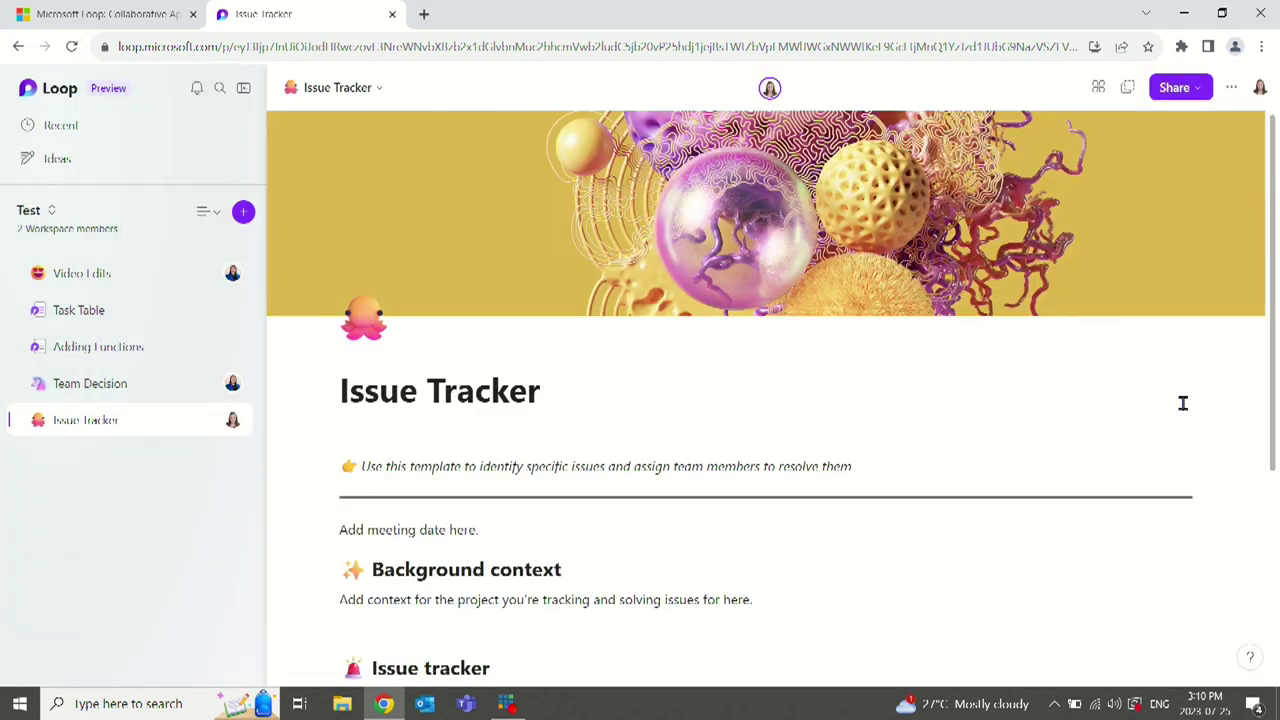
# Enter "Lagging" as the first issue in the Issue tracker table.
pyautogui.moveTo(1274, 320); pyautogui.dragTo(1276, 518)
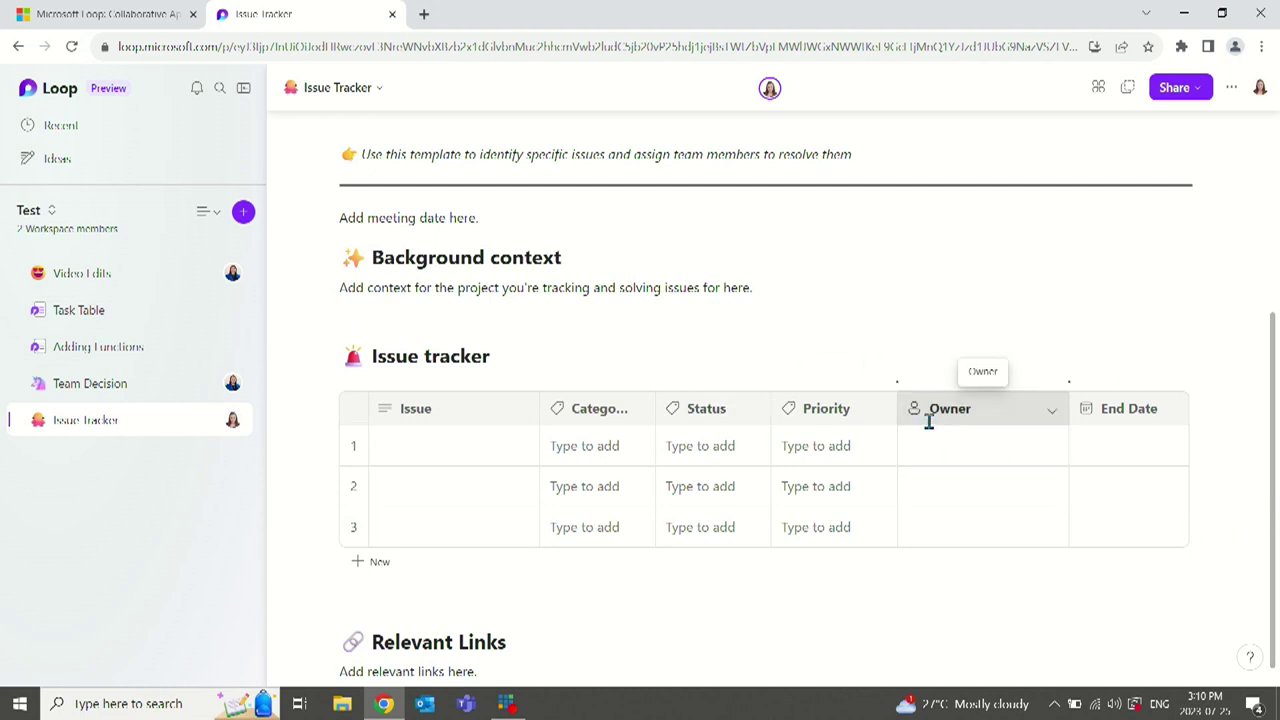
pyautogui.click(417, 450)
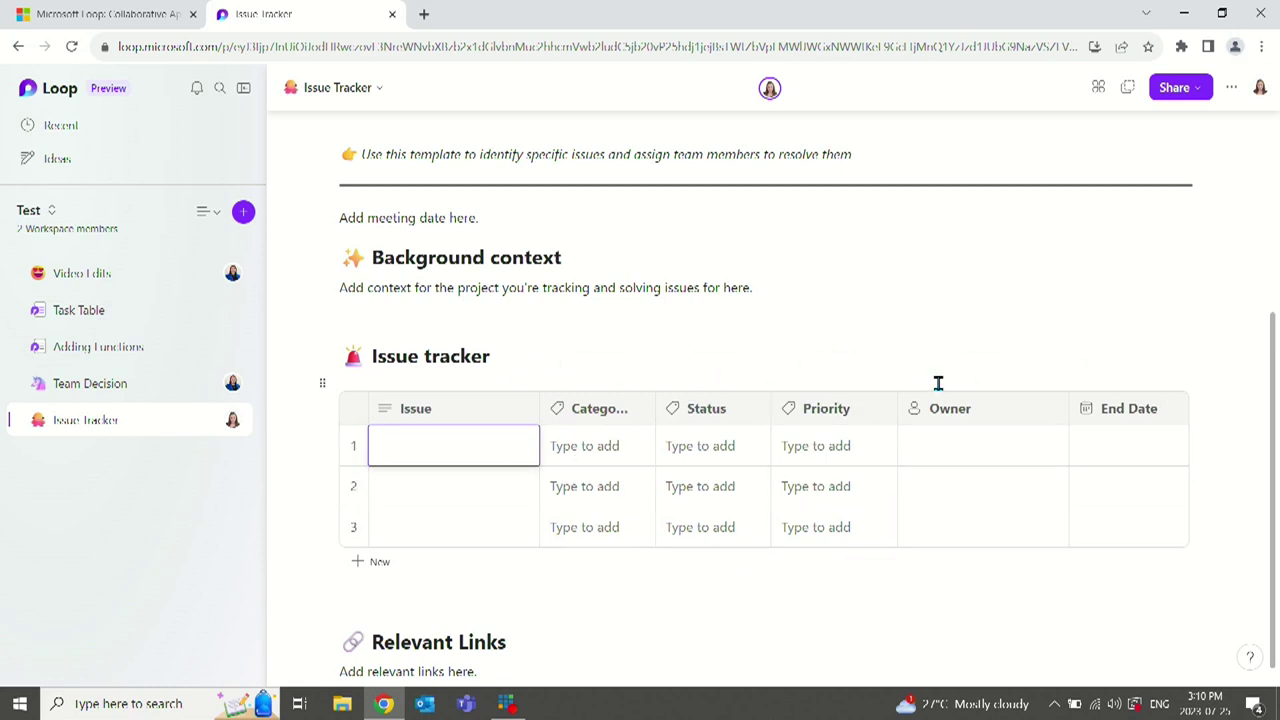
pyautogui.click(382, 444)
pyautogui.press('Escape')
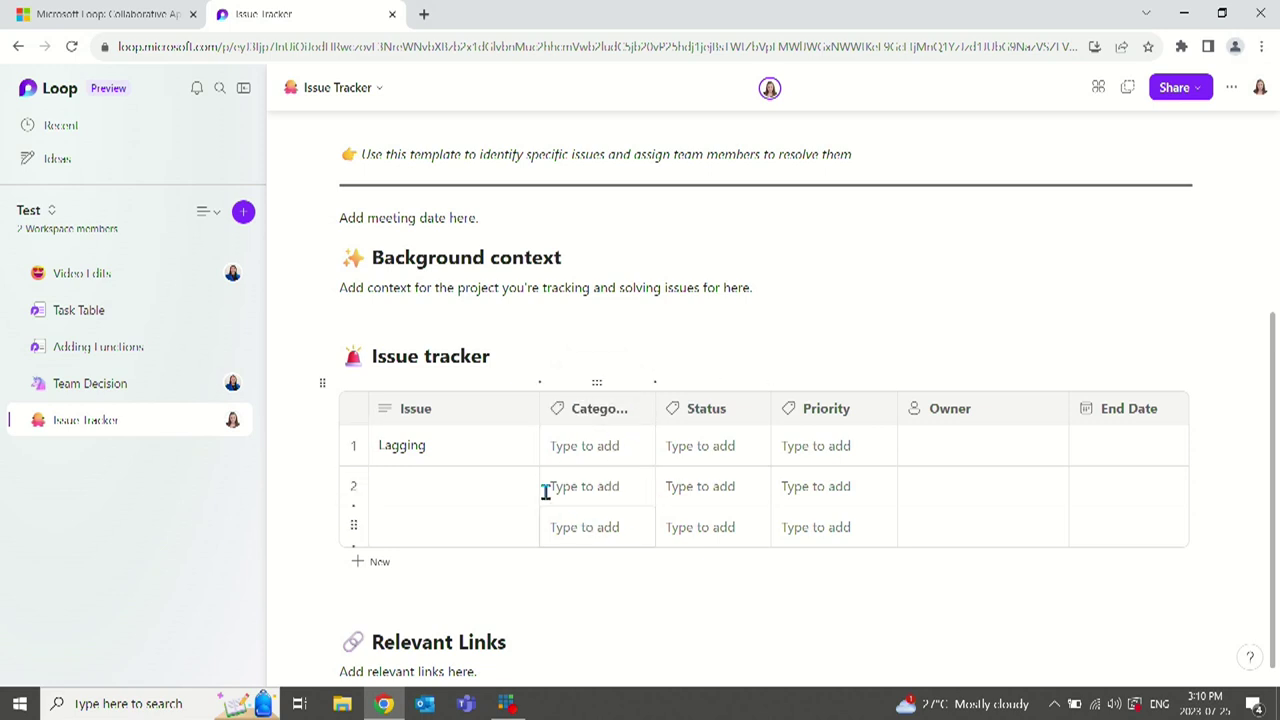
# Rename the Category label option "Option 3" to "Service" and give it the green color.
pyautogui.click(638, 456)
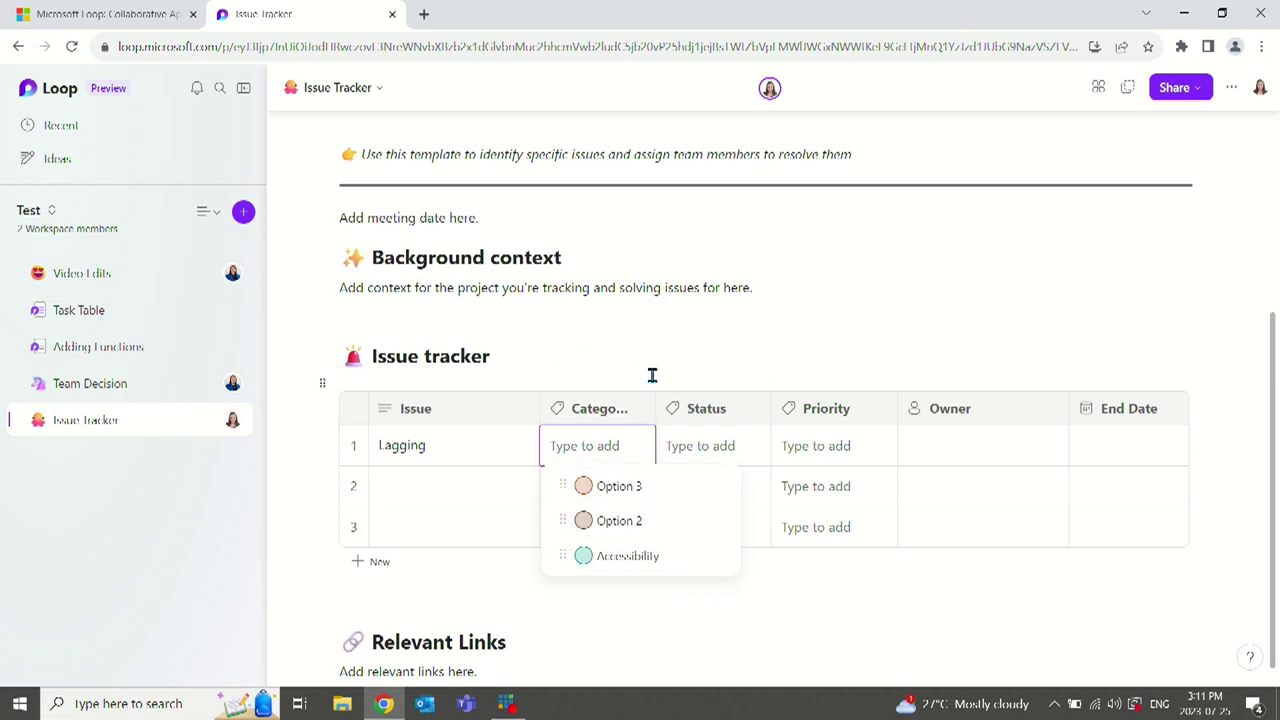
pyautogui.click(718, 486)
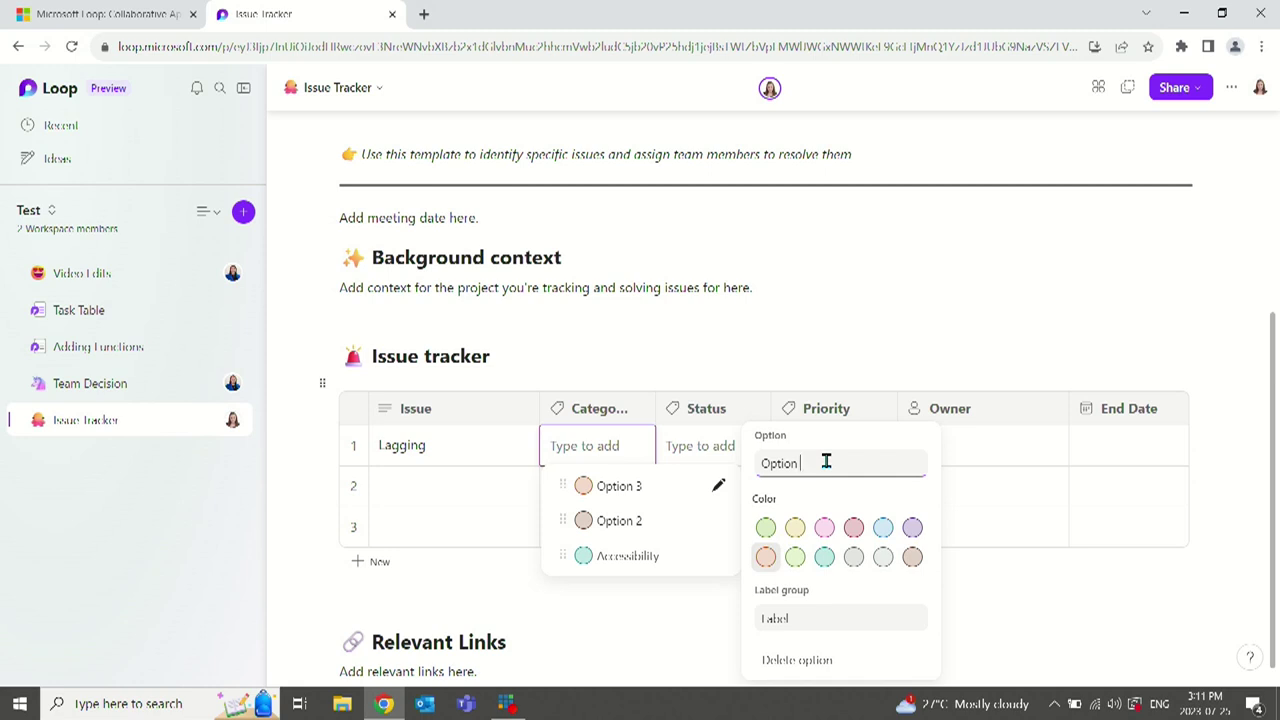
pyautogui.press('BackSpace')
pyautogui.write('Service')
pyautogui.click(767, 530)
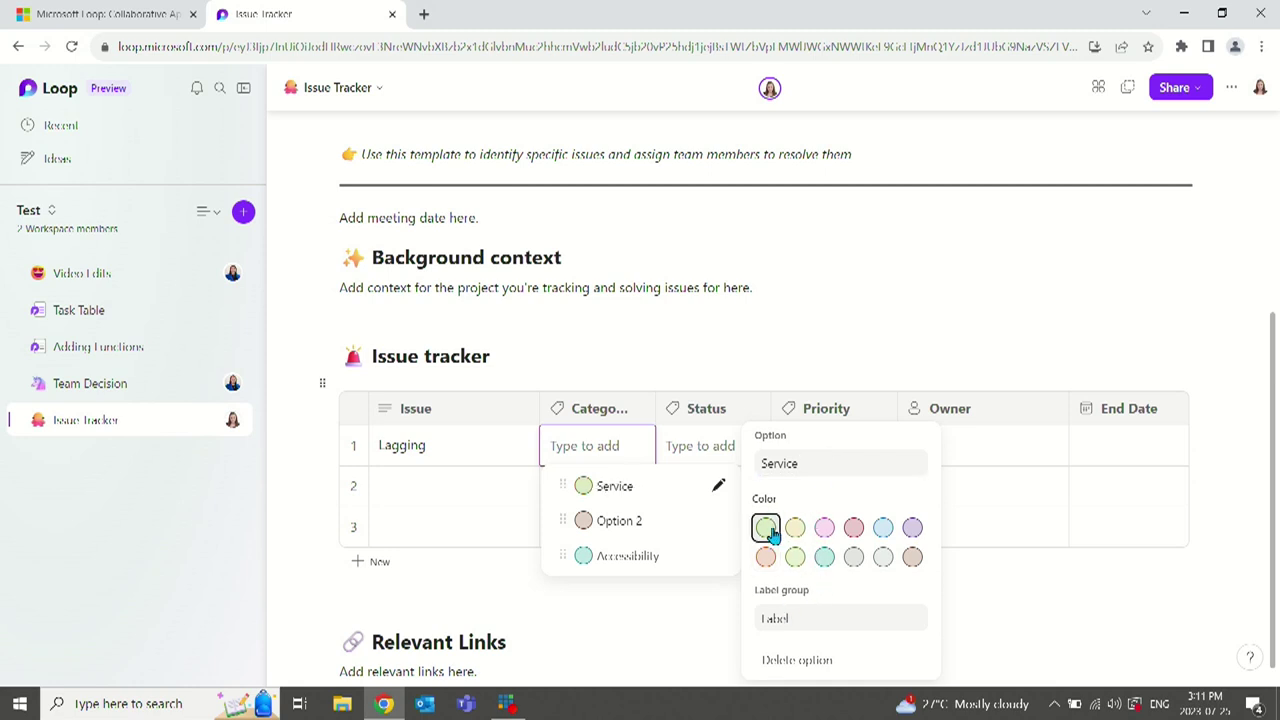
pyautogui.click(1020, 582)
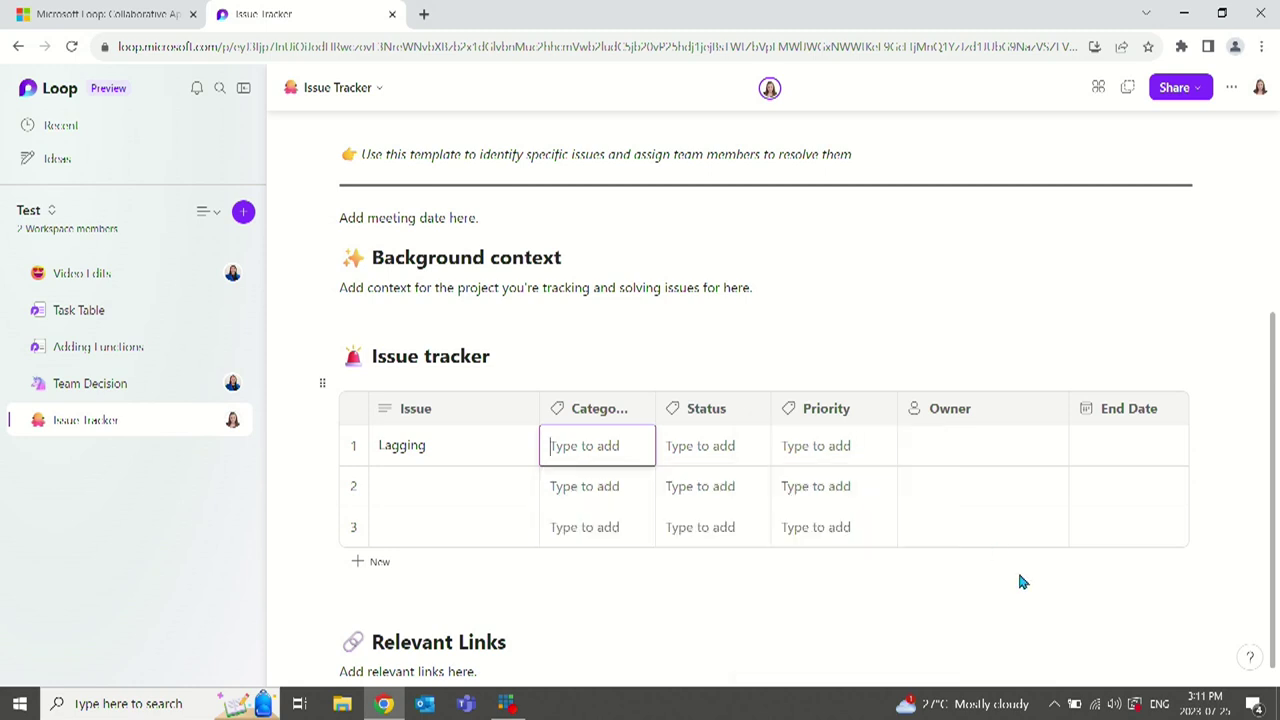
# Rename the Category label option "Option 2" to "Marketing" and give it the pink color.
pyautogui.click(638, 448)
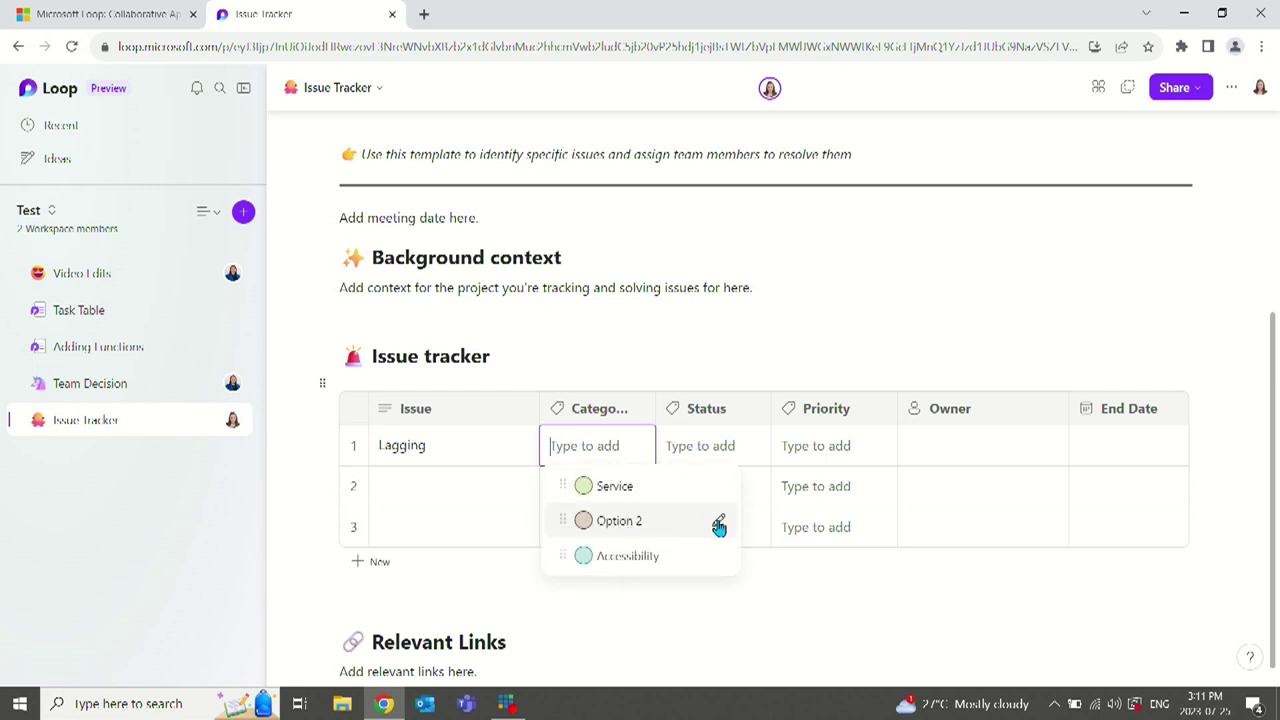
pyautogui.click(718, 522)
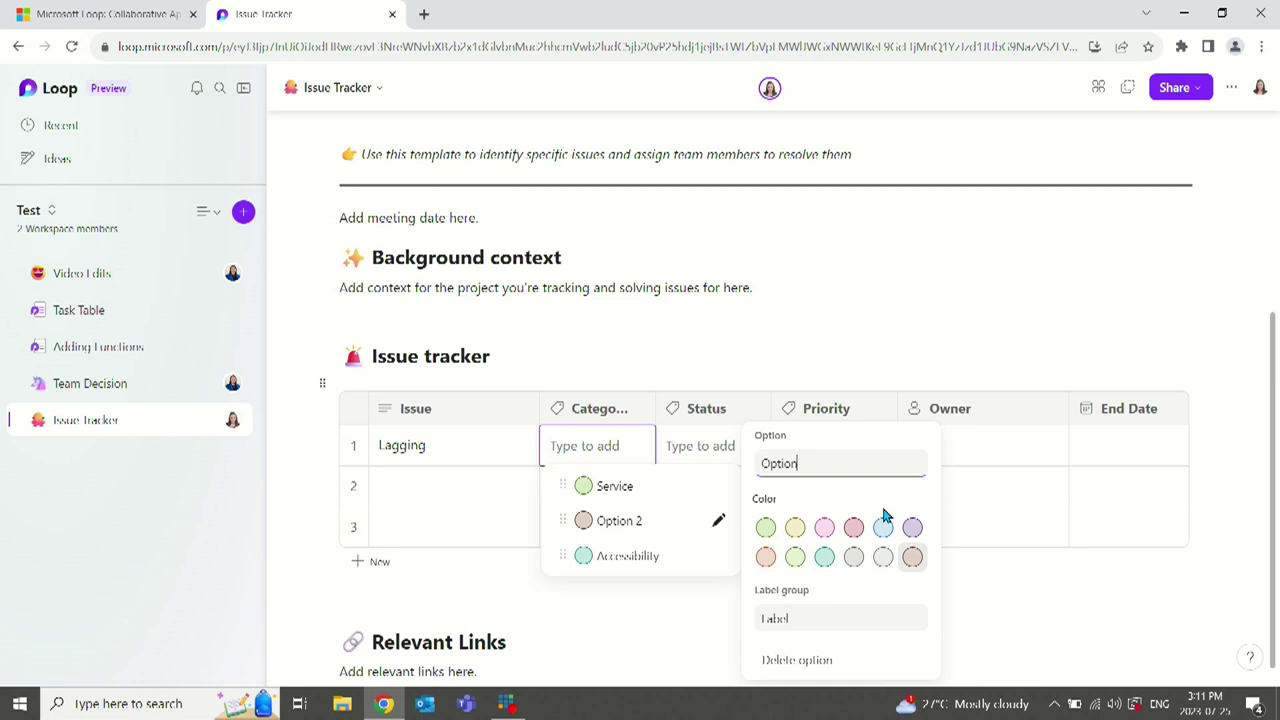
pyautogui.press('BackSpace')
pyautogui.press('BackSpace')
pyautogui.write('Mar')
pyautogui.click(824, 527)
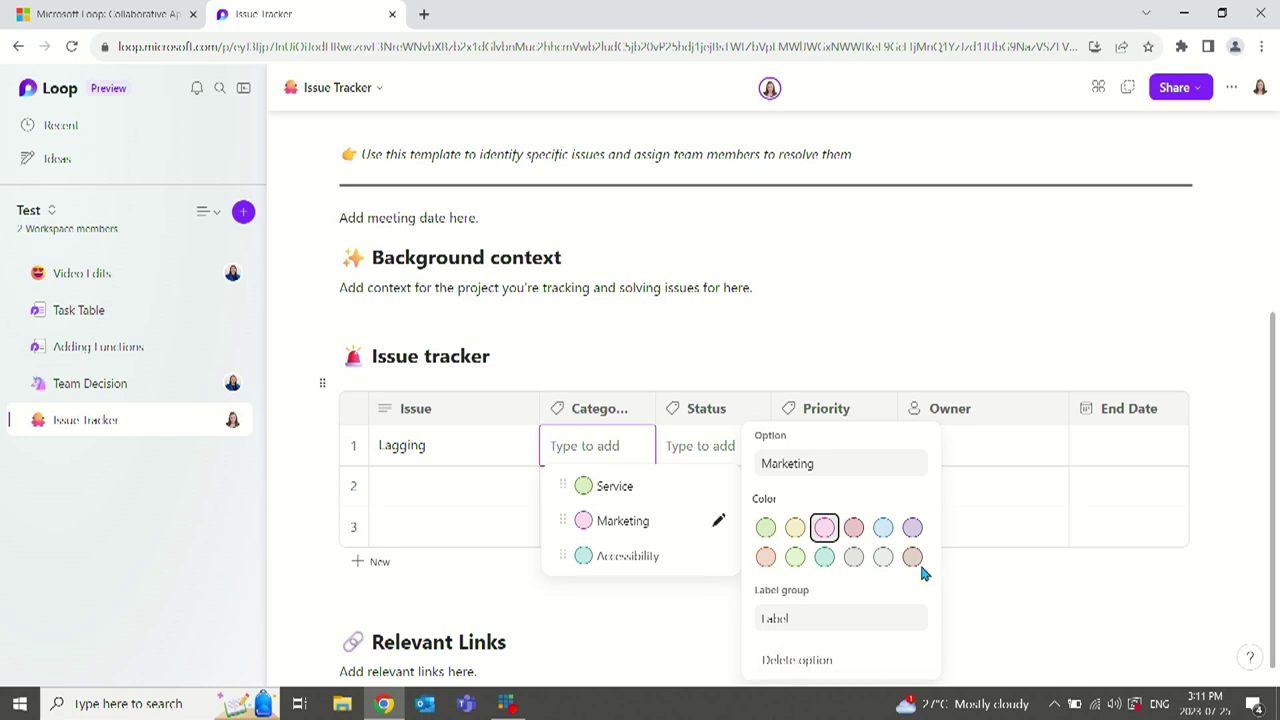
pyautogui.click(1072, 593)
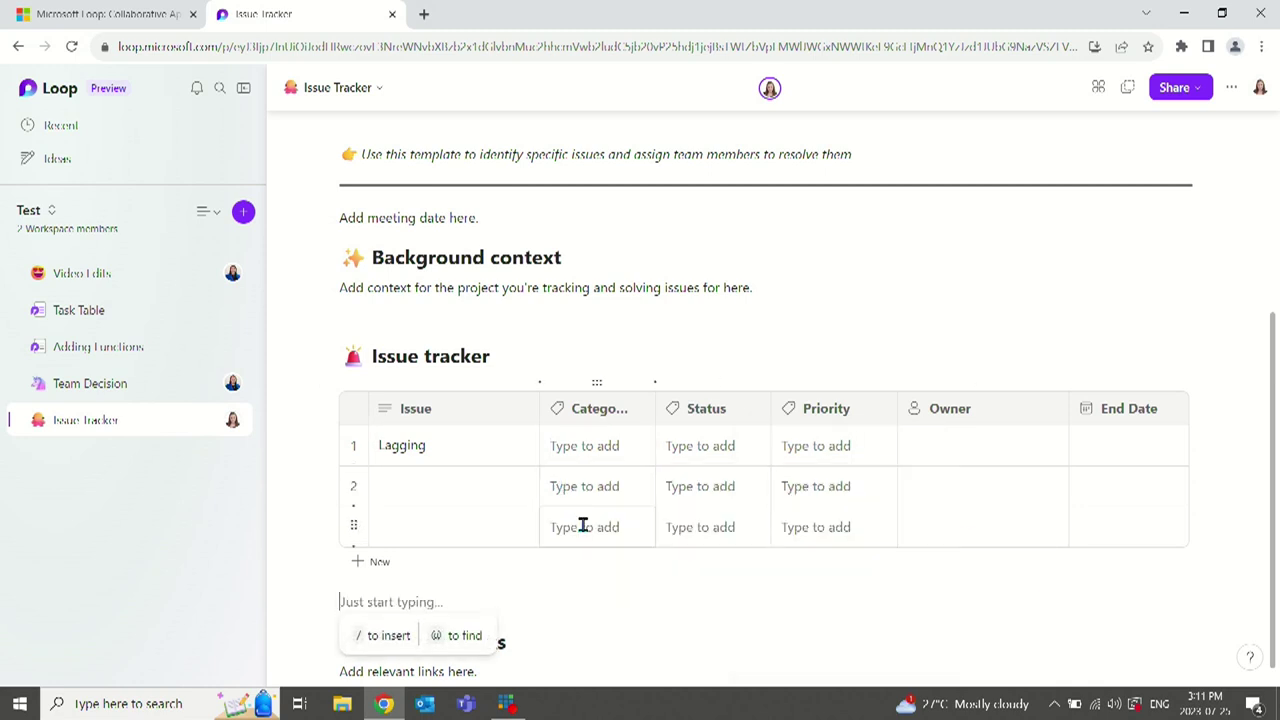
# Set the Lagging issue's category to Service, its status to In Progress and its priority to Medium.
pyautogui.click(640, 445)
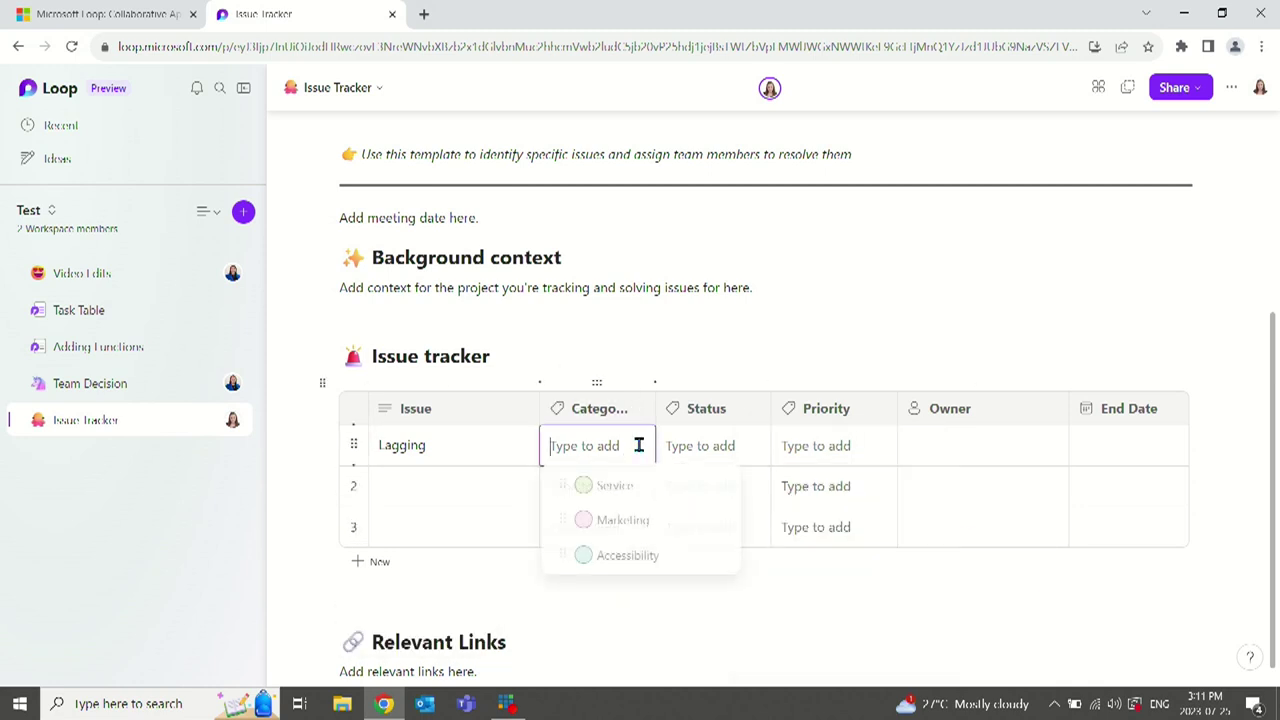
pyautogui.click(632, 487)
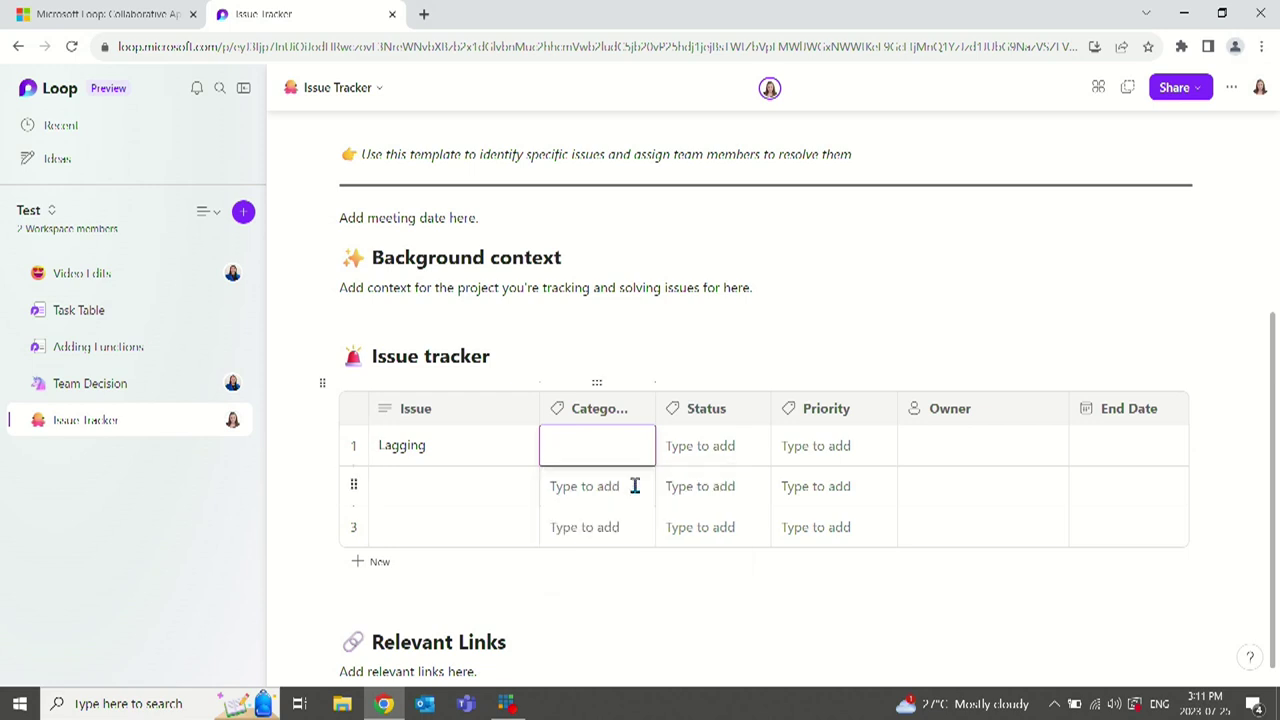
pyautogui.click(737, 463)
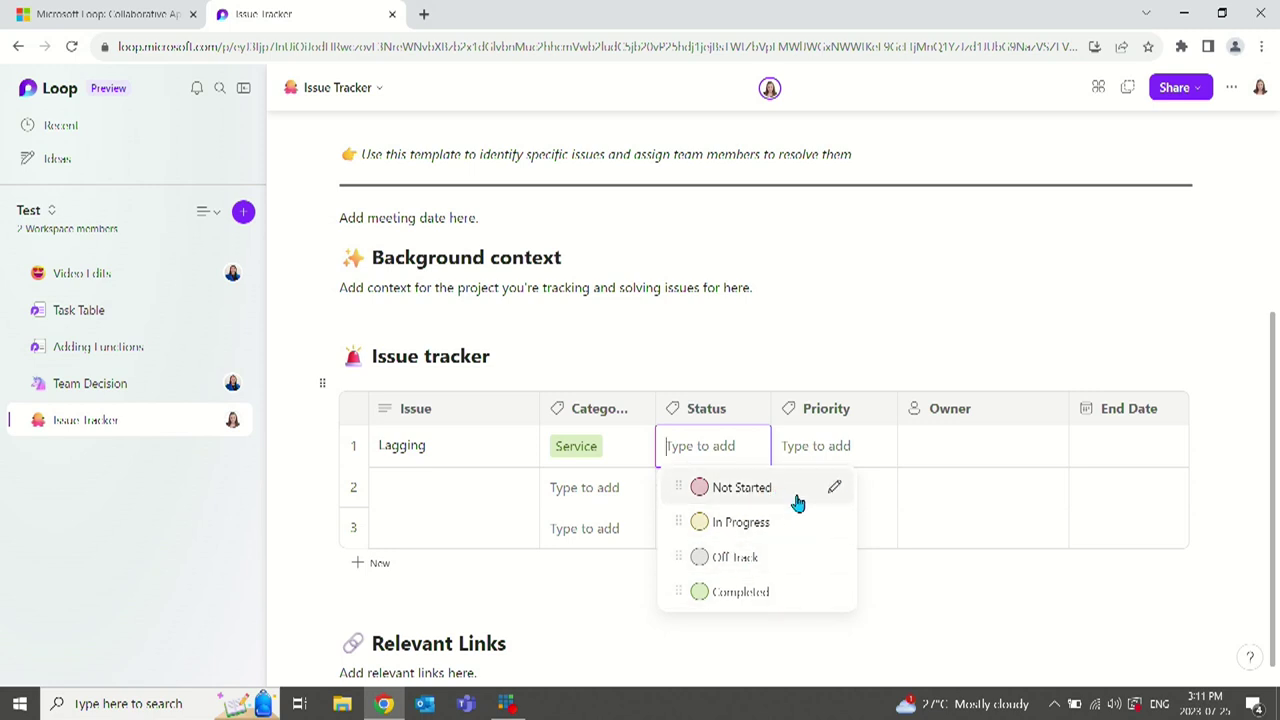
pyautogui.click(777, 523)
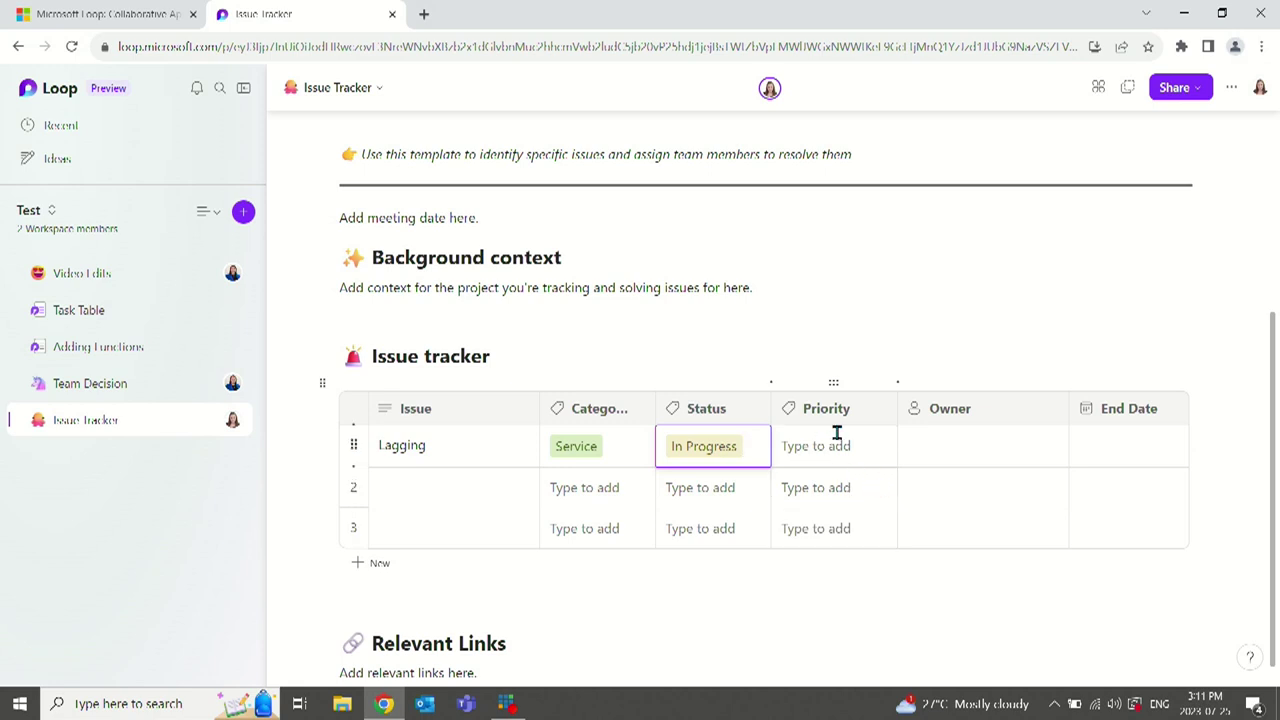
pyautogui.click(840, 440)
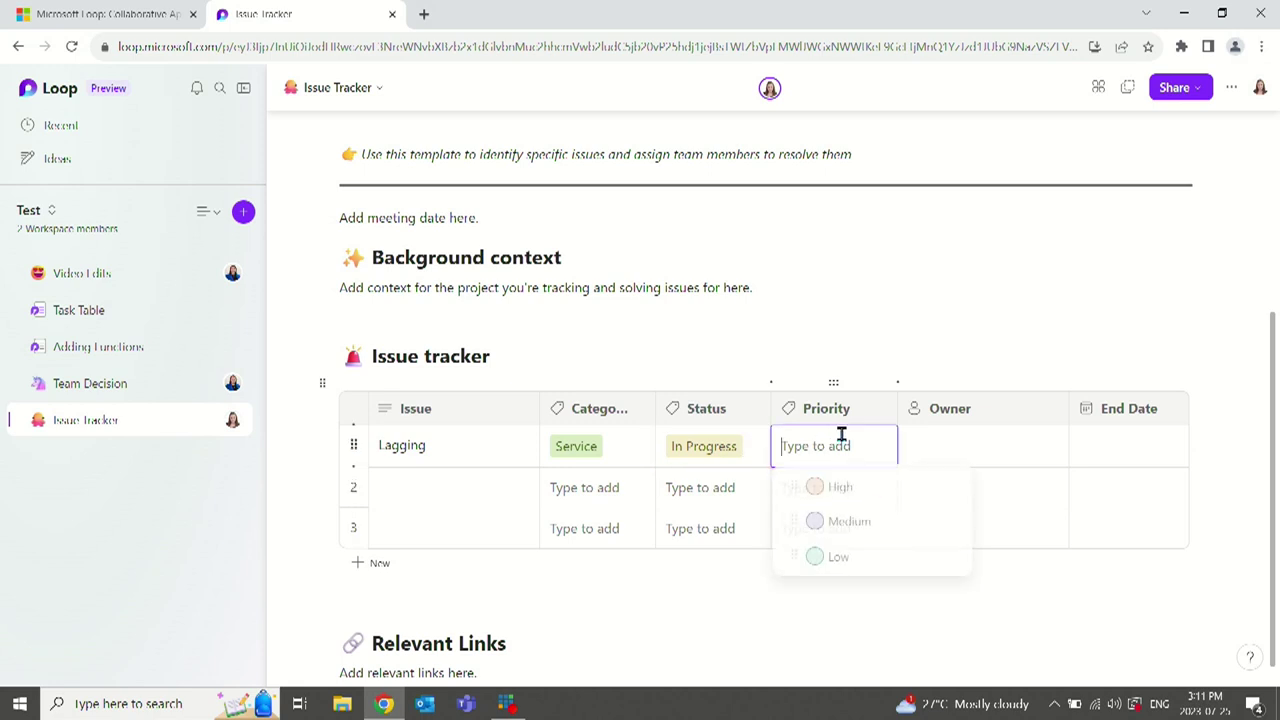
pyautogui.click(876, 521)
# Assign the team member as owner of the Lagging issue and set its end date to July 26, 2023.
pyautogui.click(960, 465)
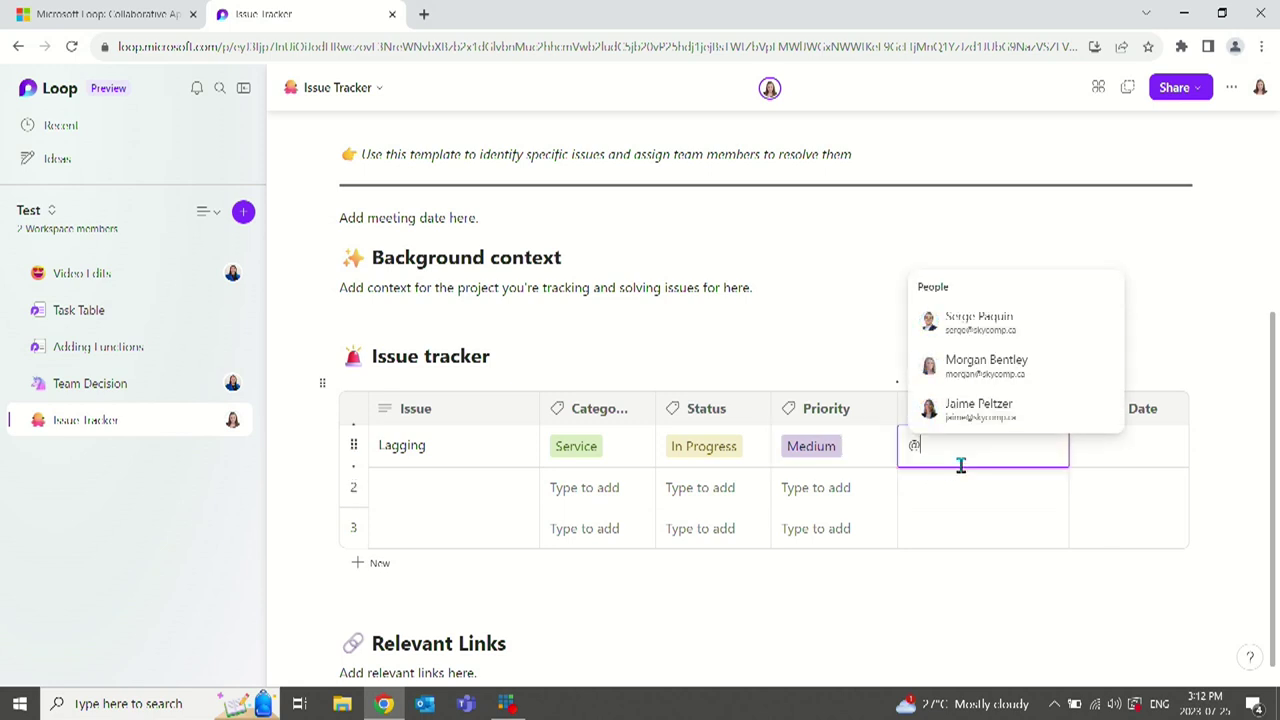
pyautogui.write('april')
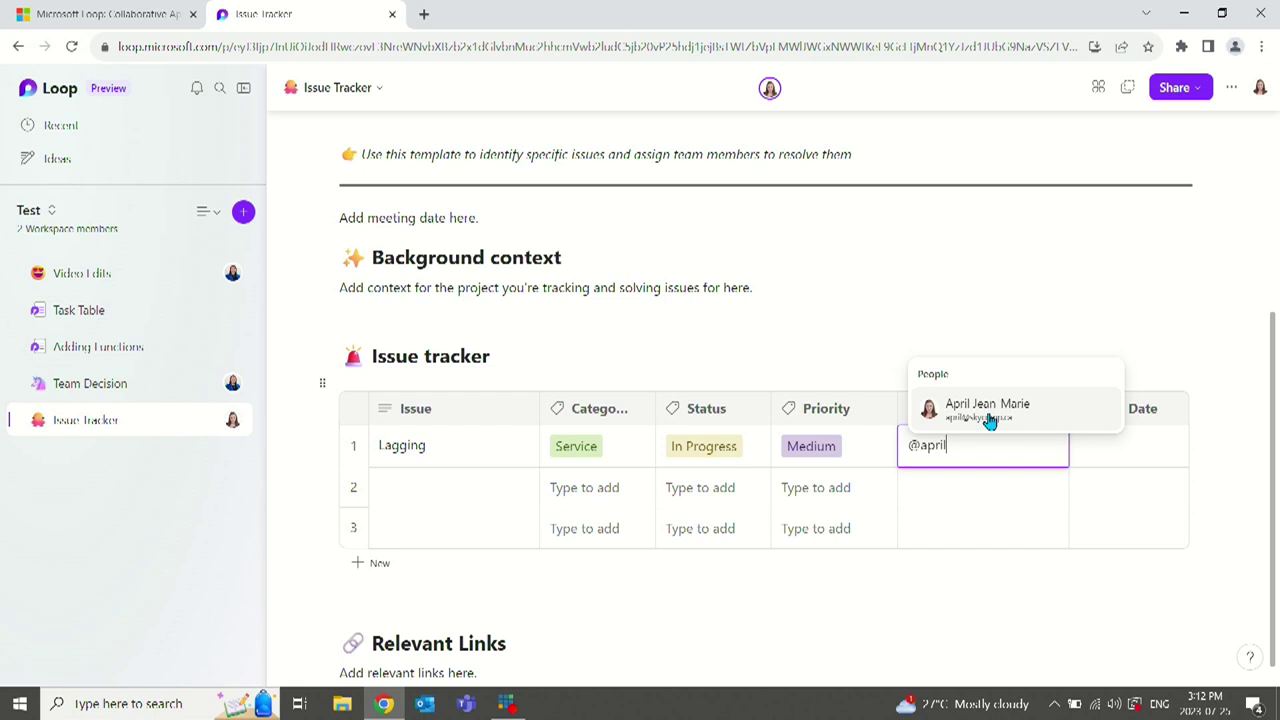
pyautogui.click(988, 410)
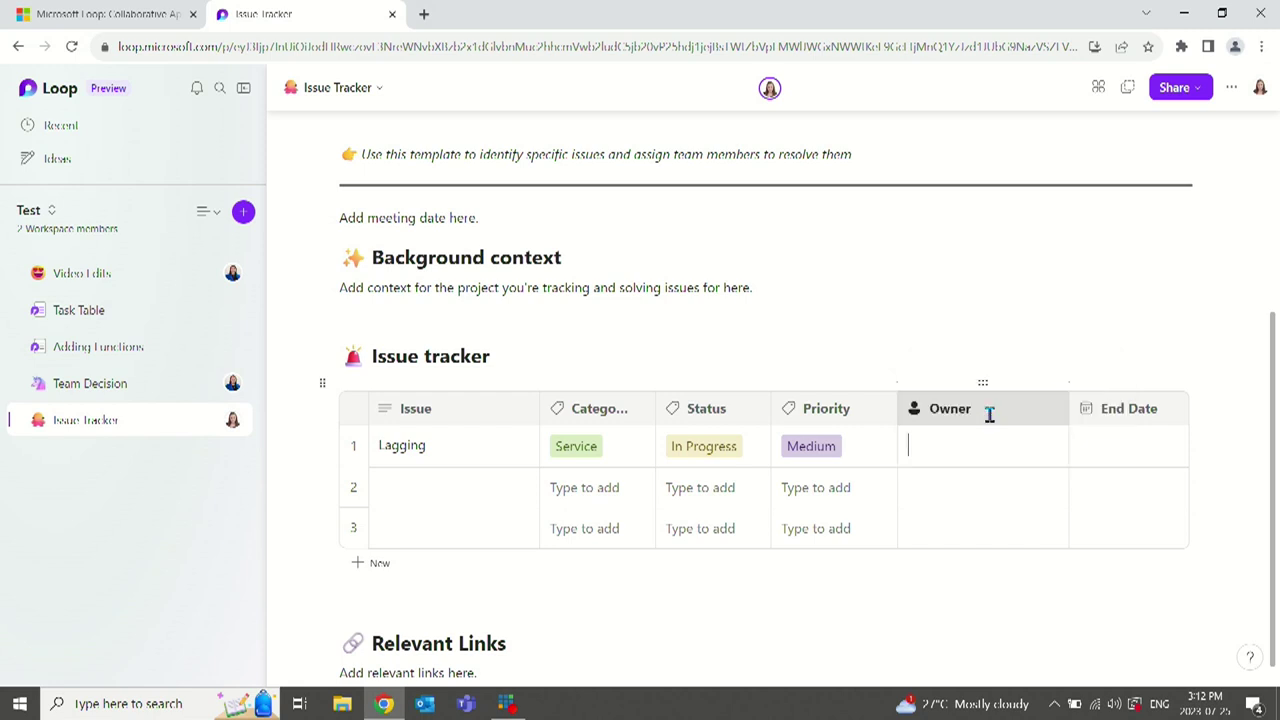
pyautogui.click(1137, 455)
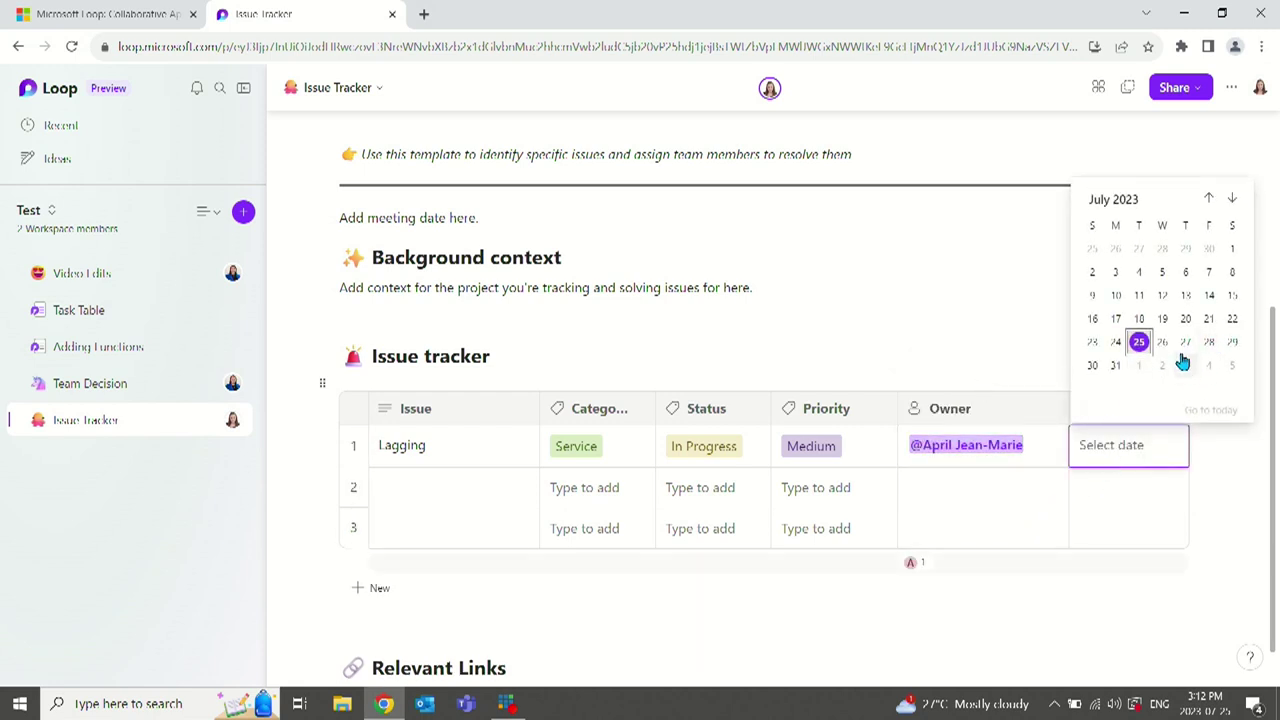
pyautogui.click(1164, 340)
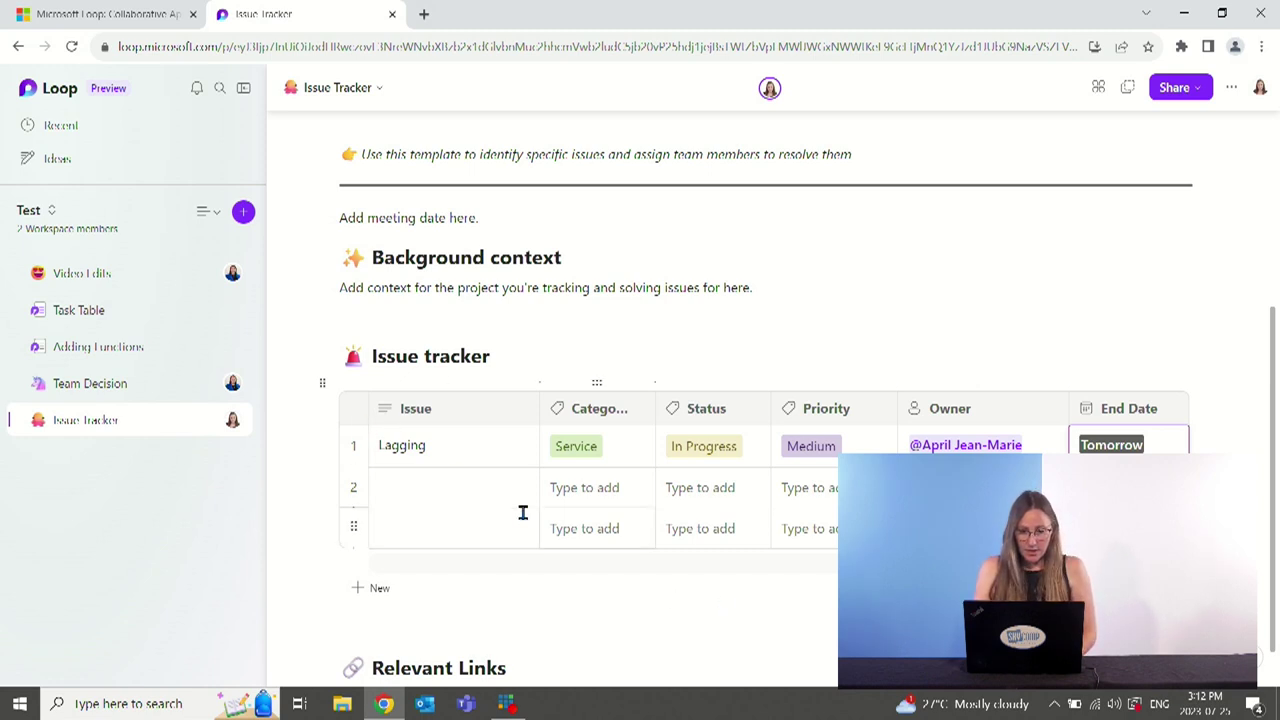
# Examine the Category column's type options and the form for adding a label group, leaving the column as it is.
pyautogui.click(640, 410)
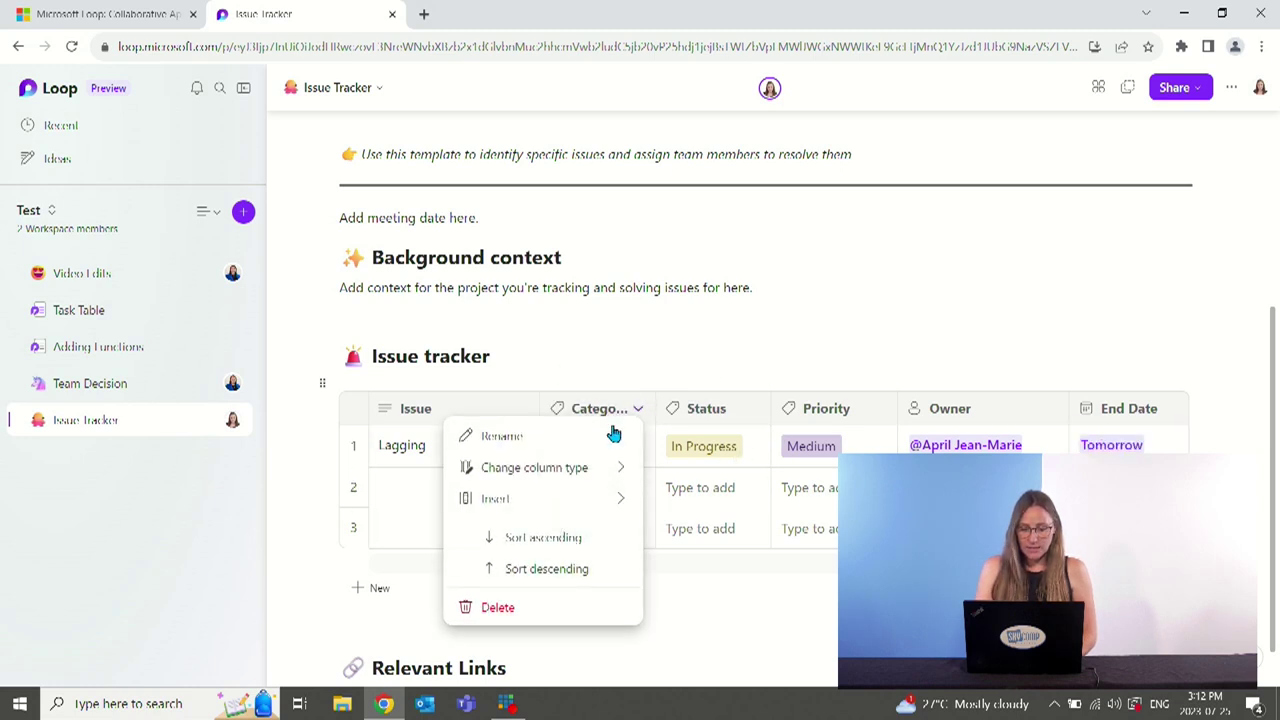
pyautogui.click(578, 470)
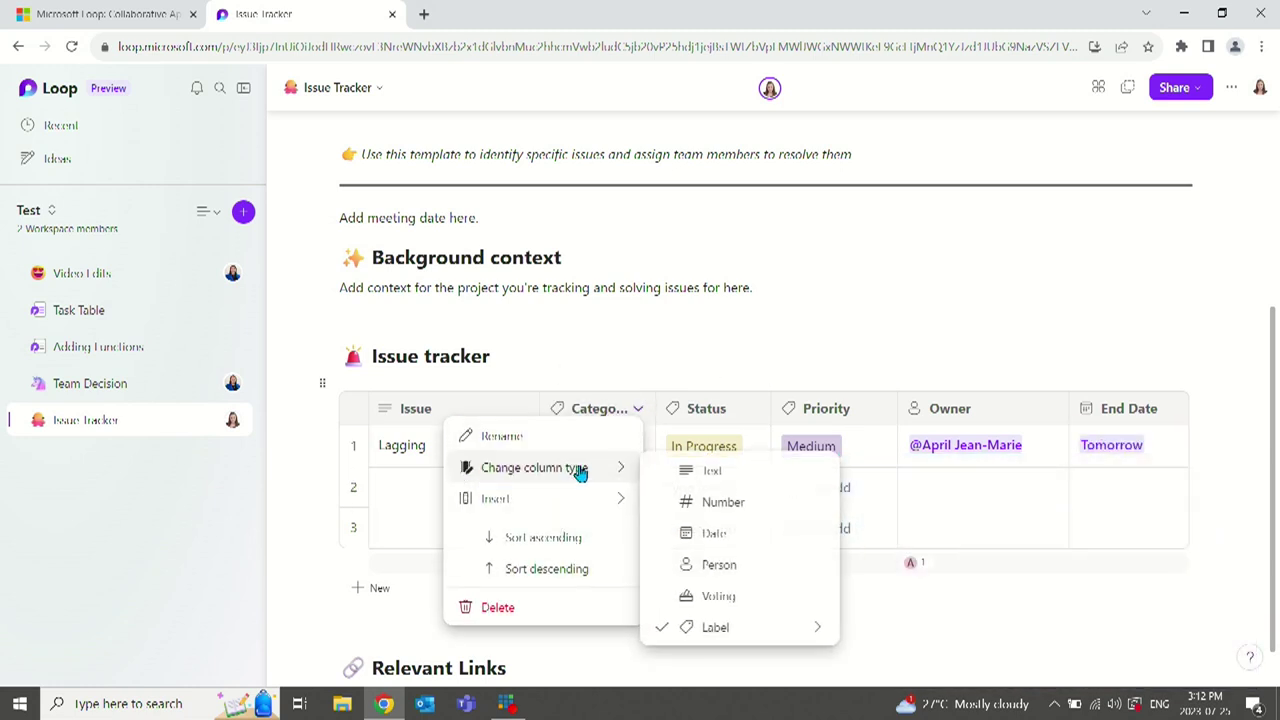
pyautogui.click(729, 623)
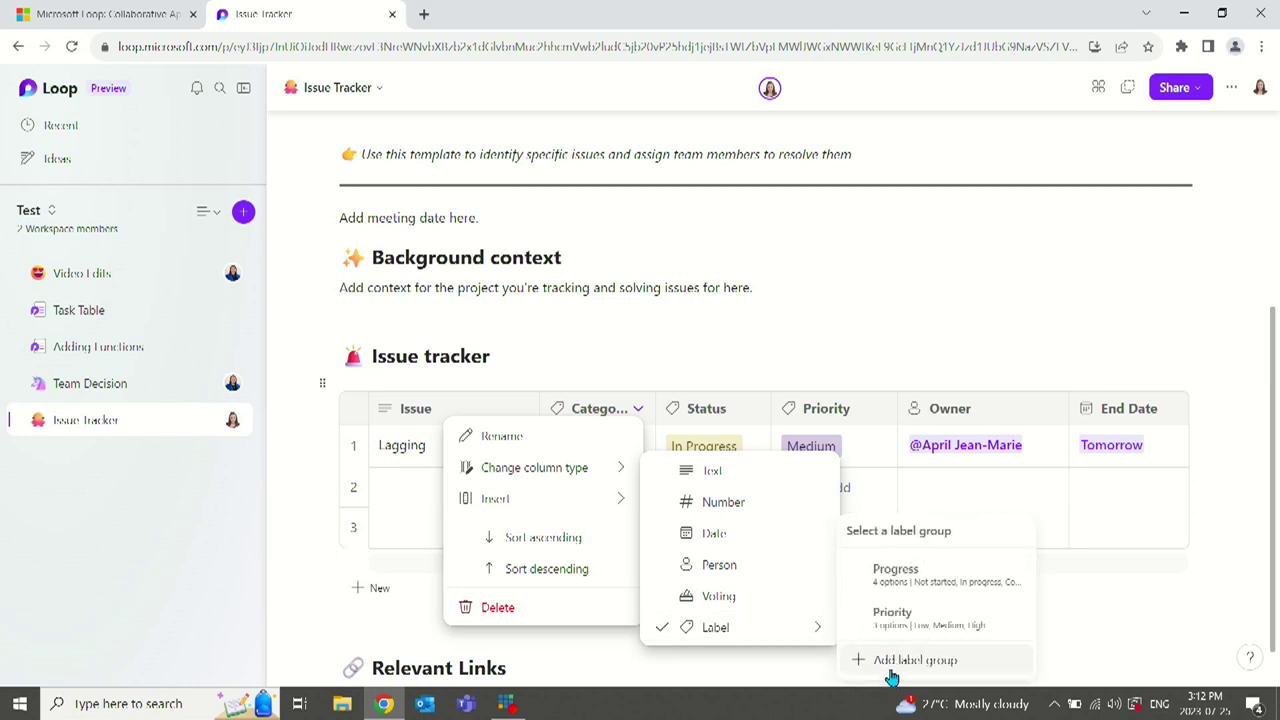
pyautogui.click(890, 668)
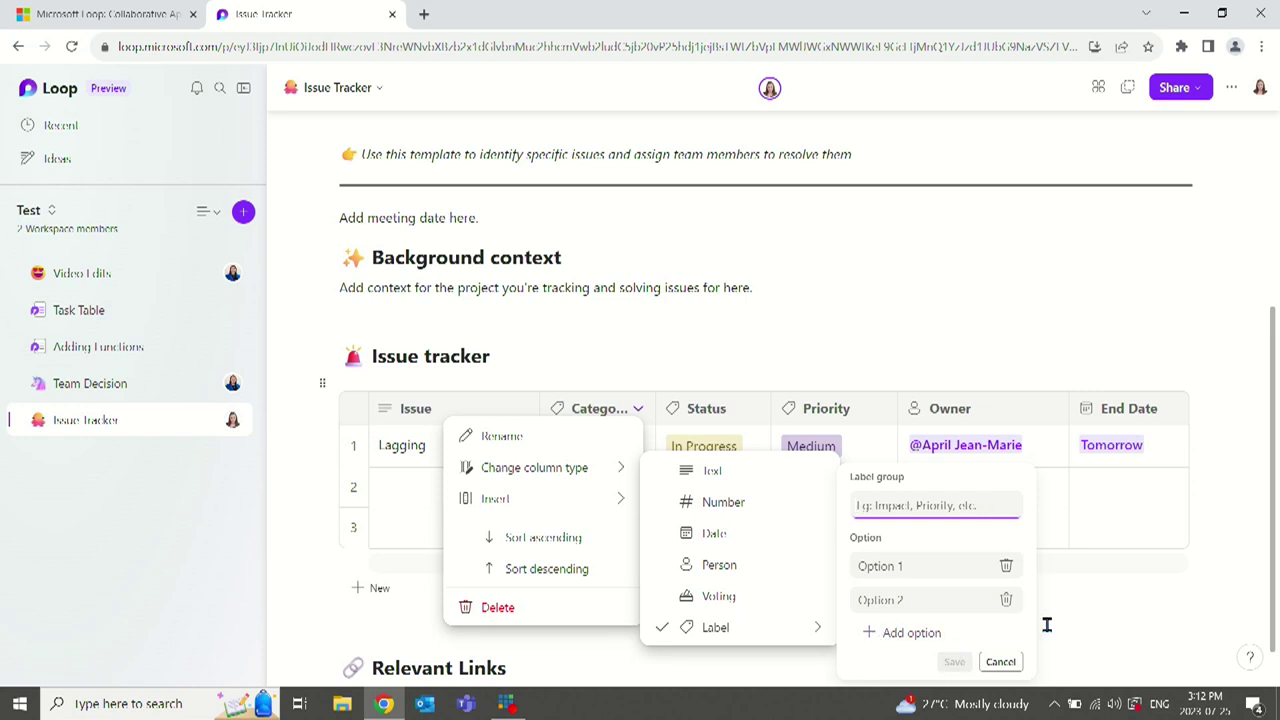
pyautogui.click(1000, 661)
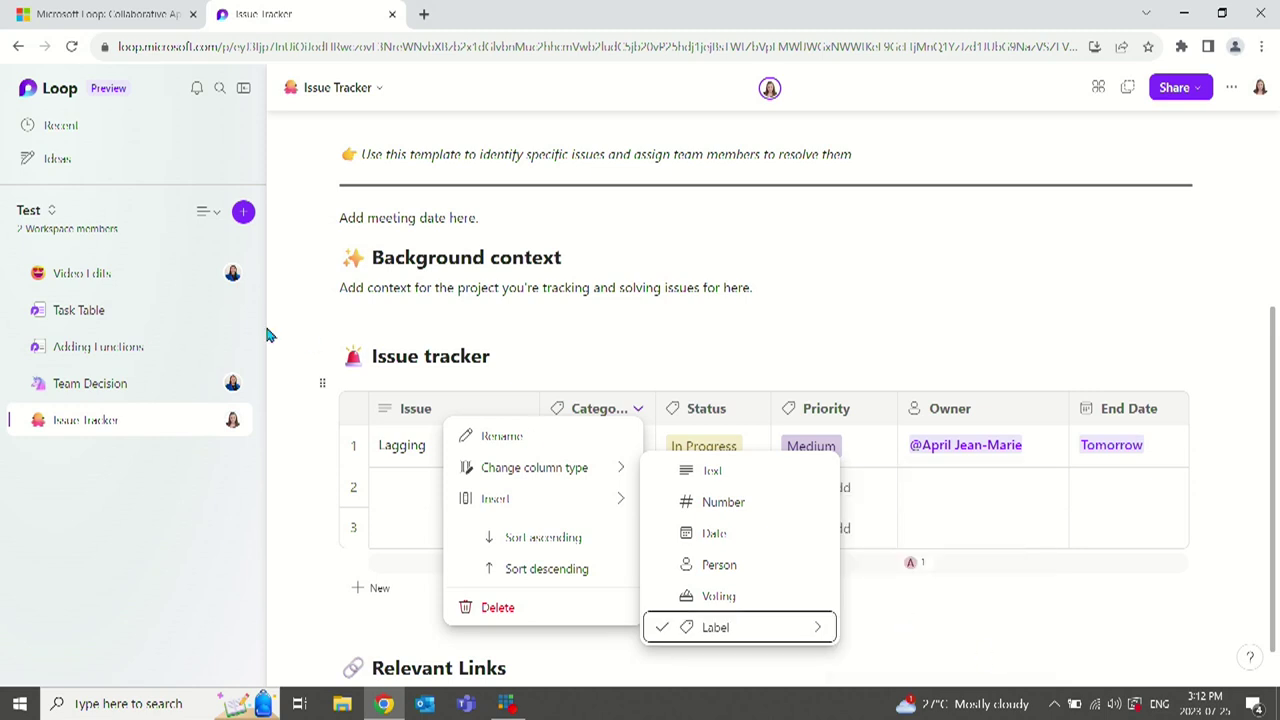
pyautogui.click(486, 358)
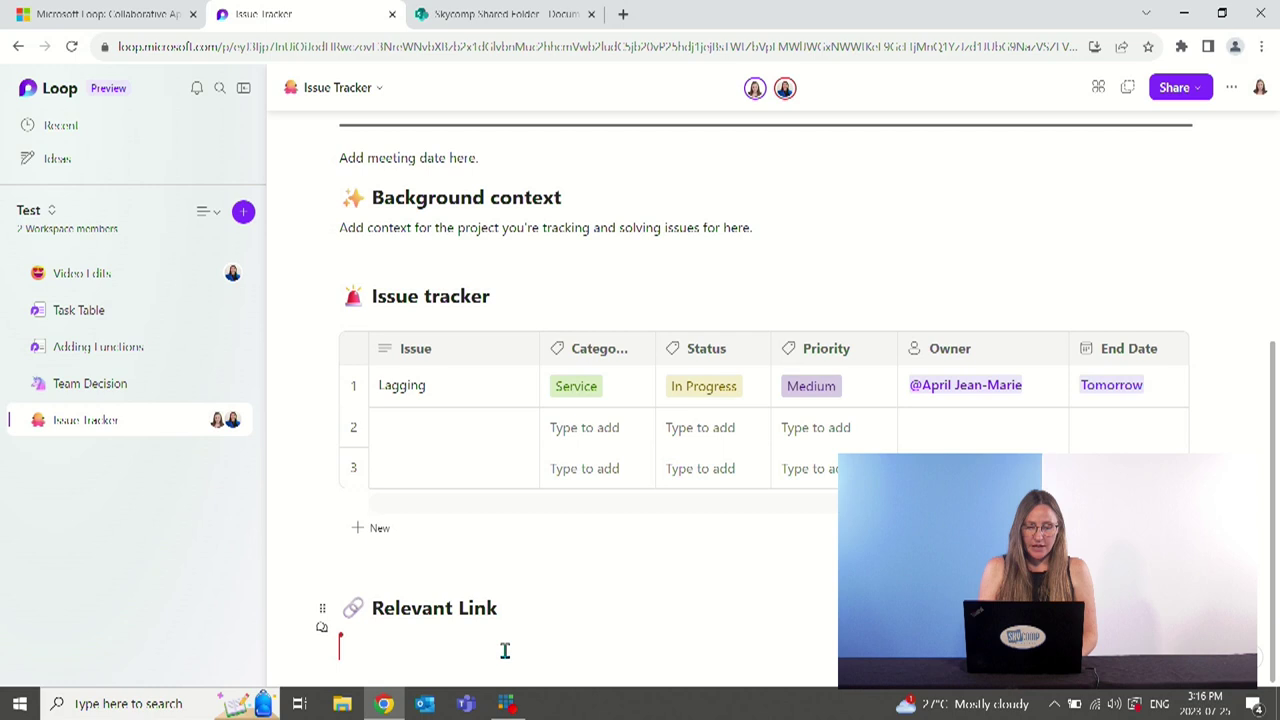
# Insert a link to the "PPC Involvement form" file under the Relevant Link heading.
pyautogui.click(372, 652)
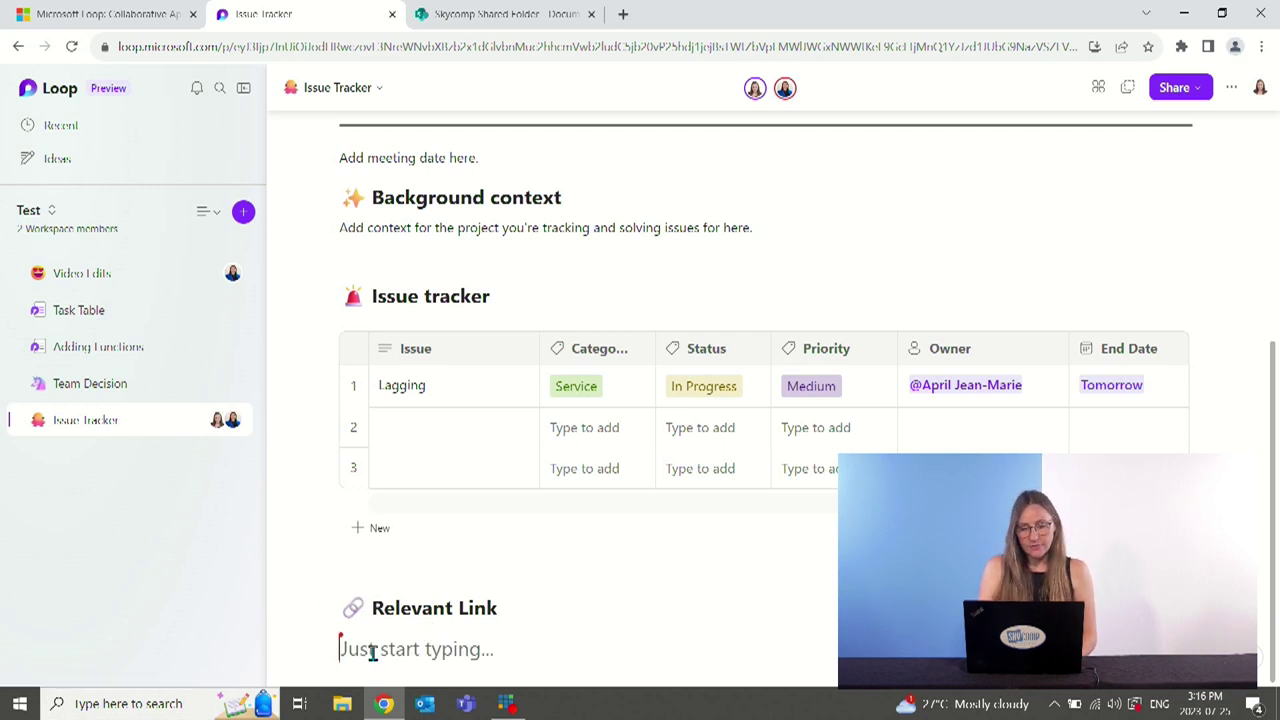
pyautogui.write('/')
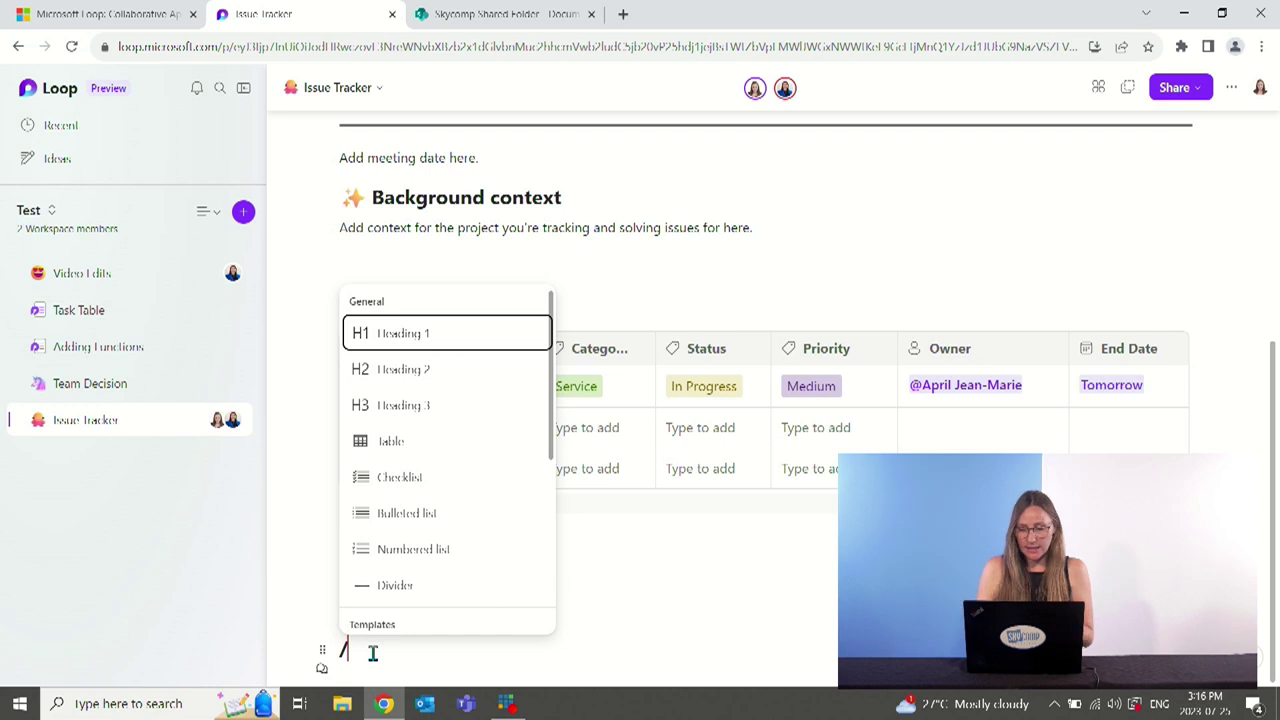
pyautogui.write('PP')
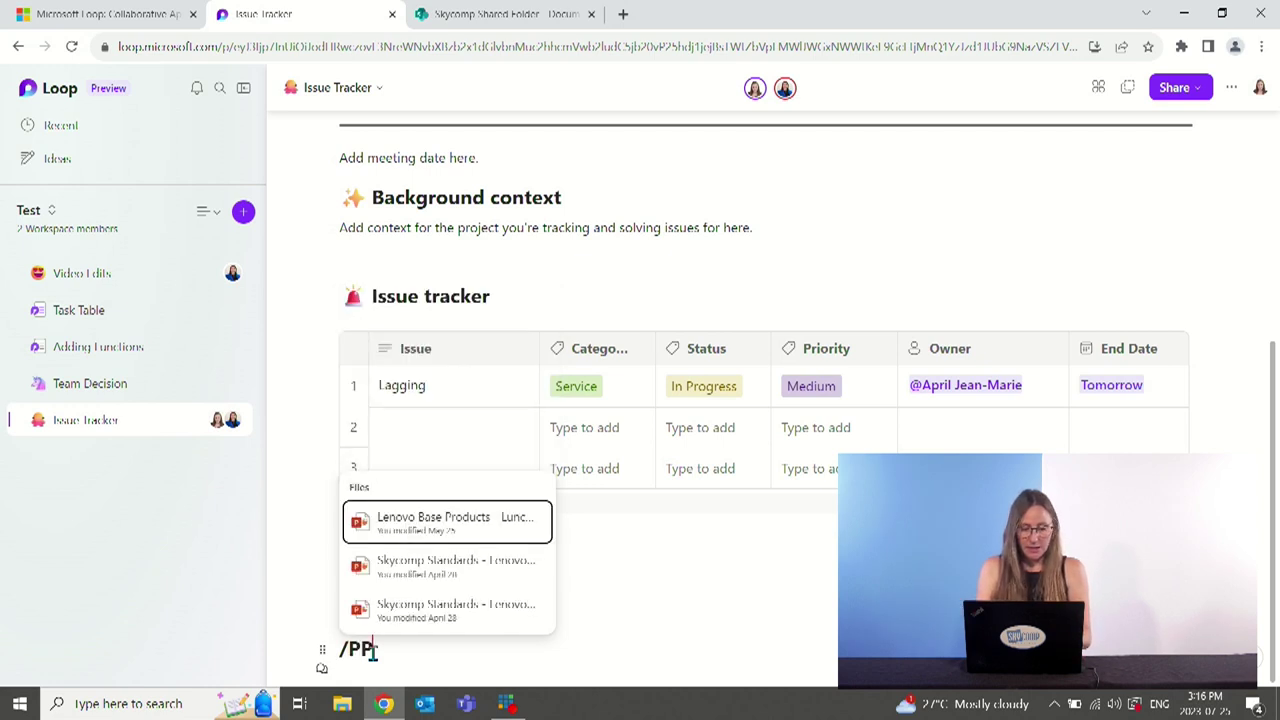
pyautogui.write('c')
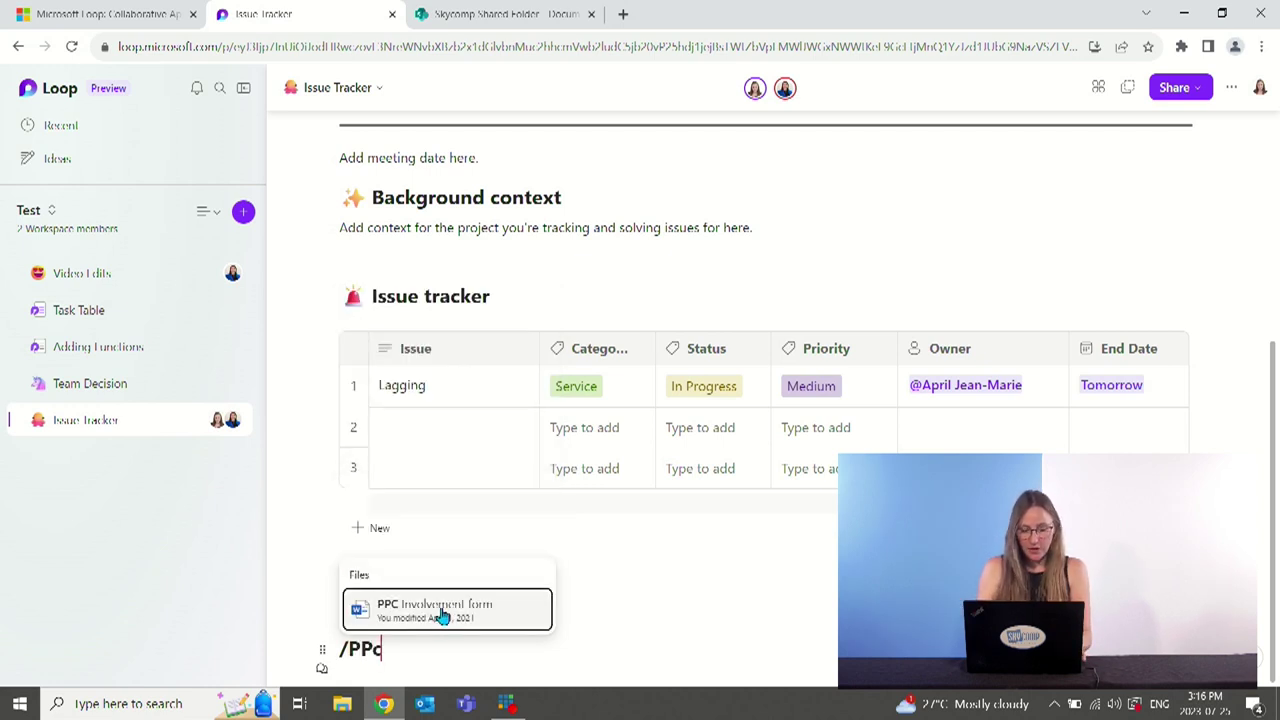
pyautogui.click(443, 612)
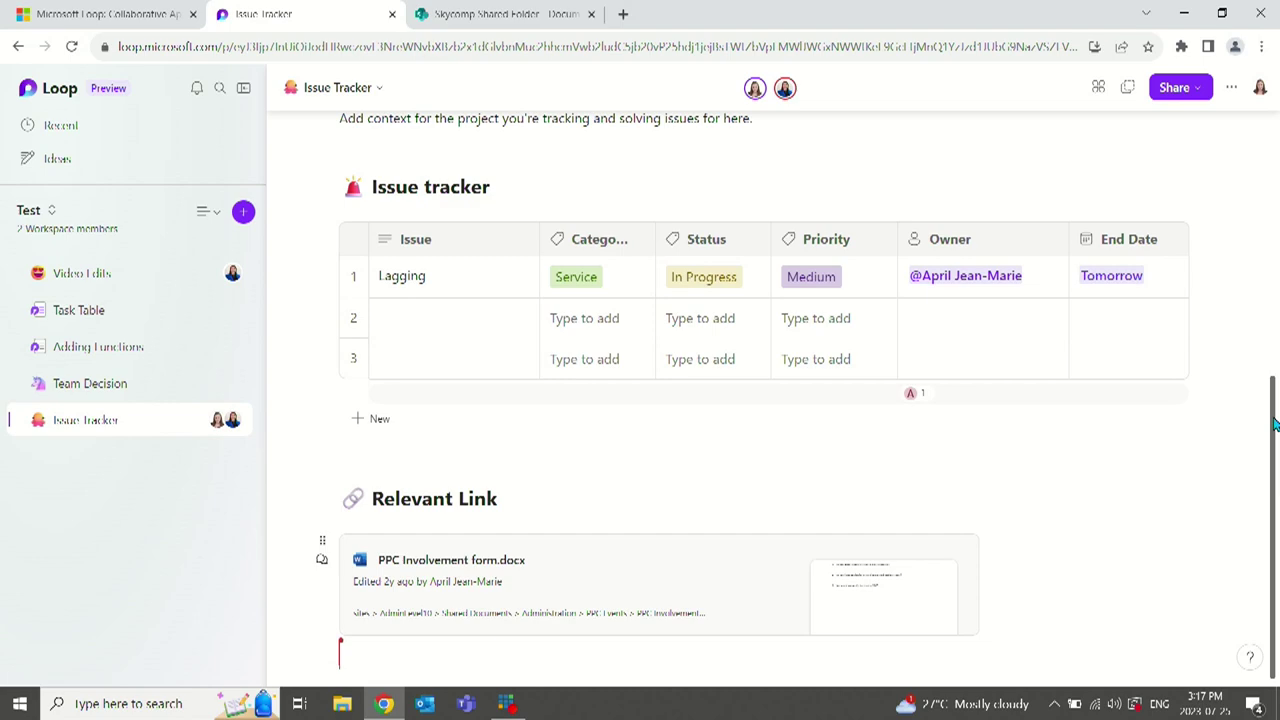
pyautogui.scroll(2, 1273, 424)
pyautogui.scroll(-2, 1273, 456)
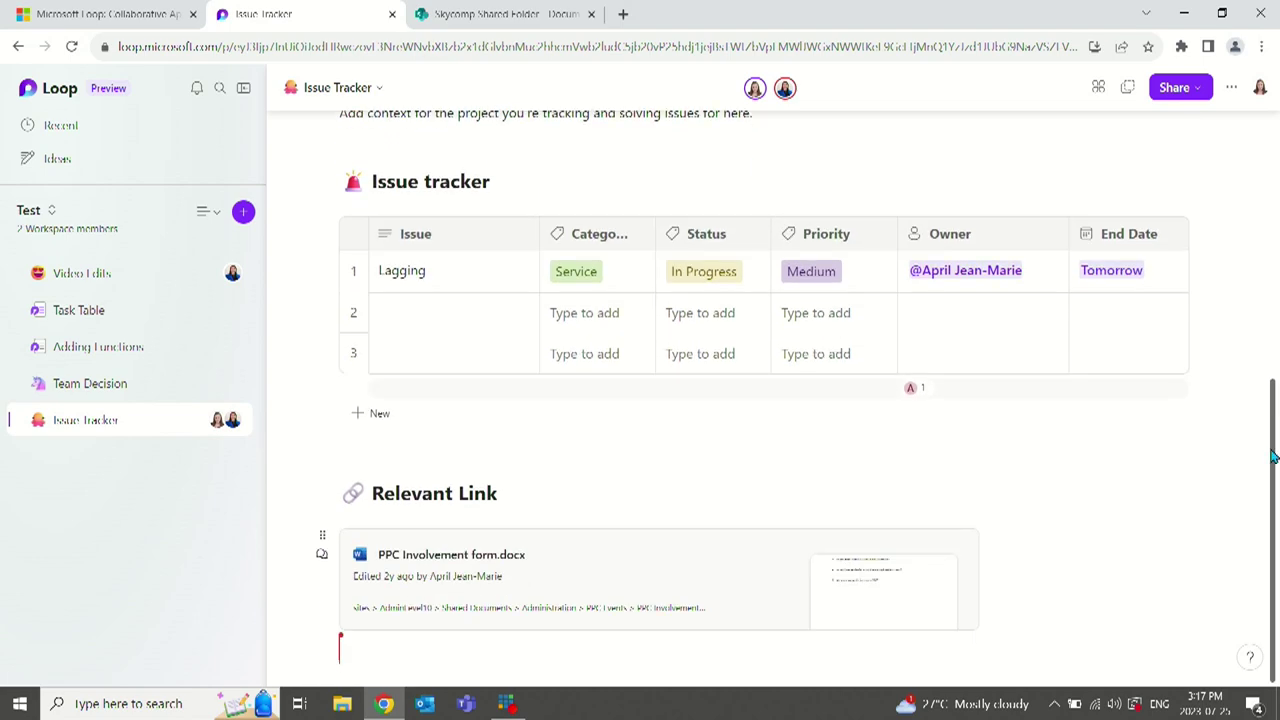
pyautogui.scroll(1, 1273, 448)
pyautogui.scroll(-1, 1273, 448)
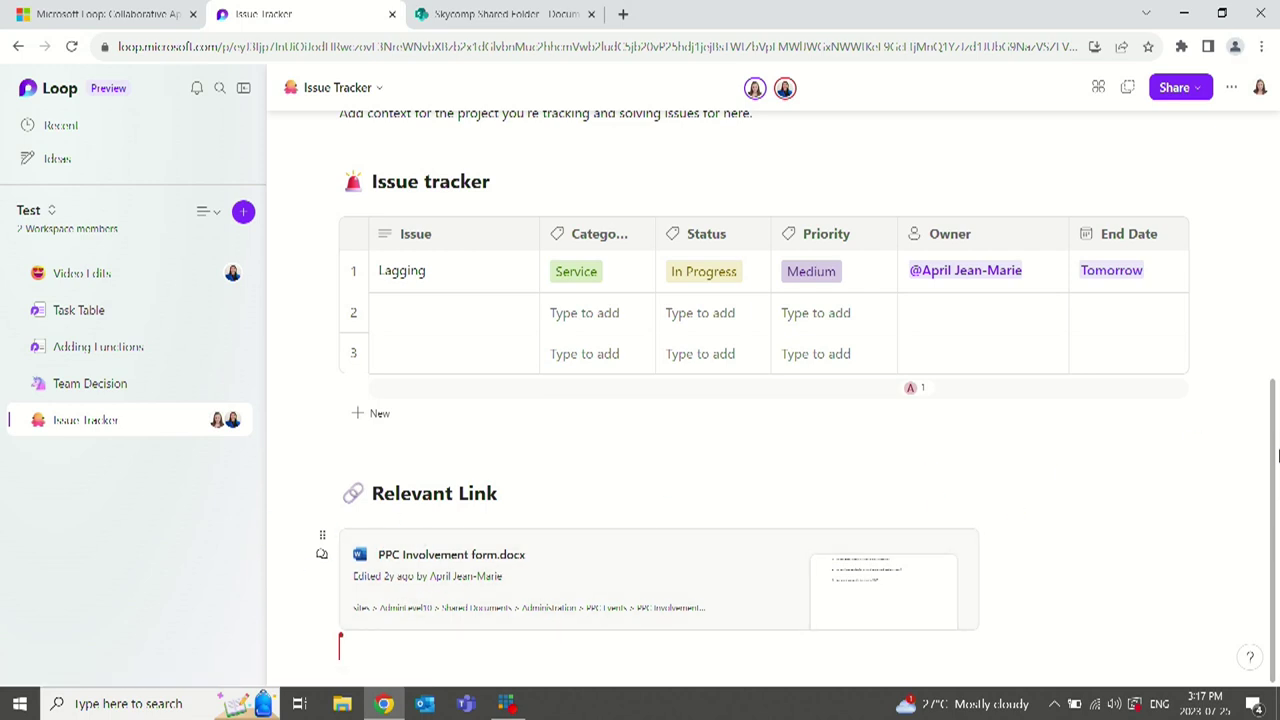
# Convert the Issue tracker table into a Loop component and copy the component for sharing.
pyautogui.scroll(3, 1274, 457)
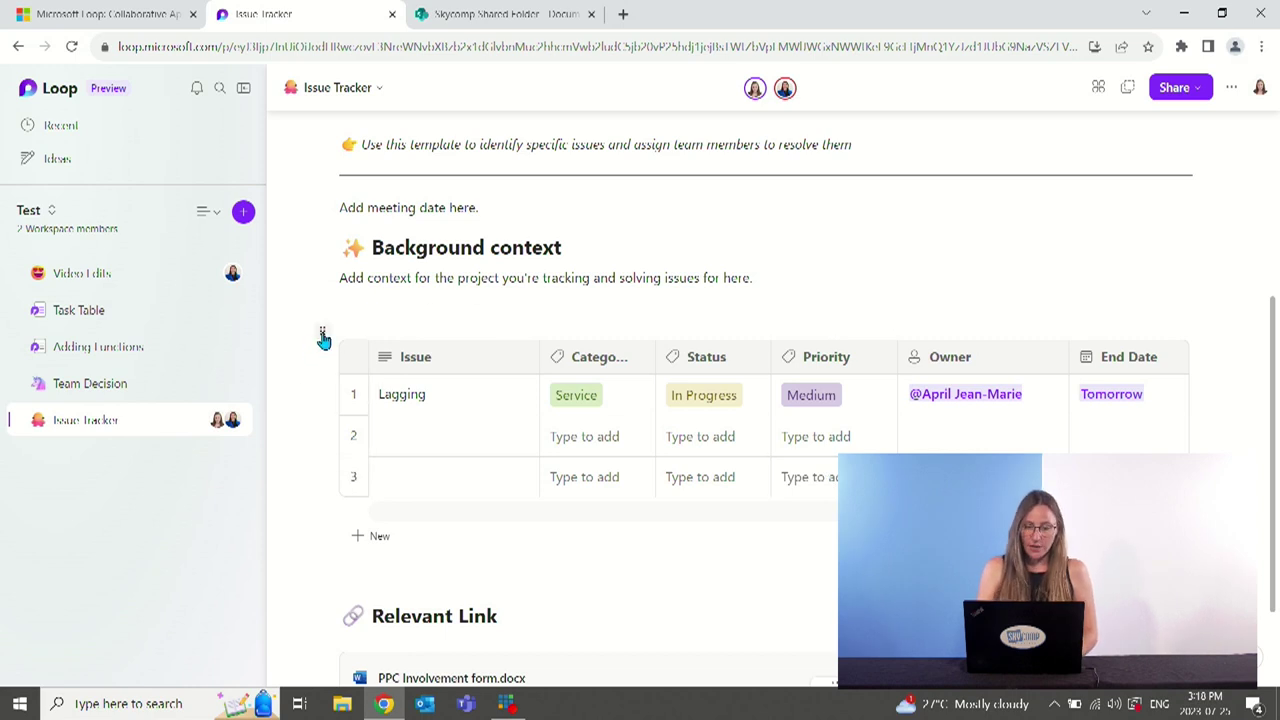
pyautogui.click(322, 334)
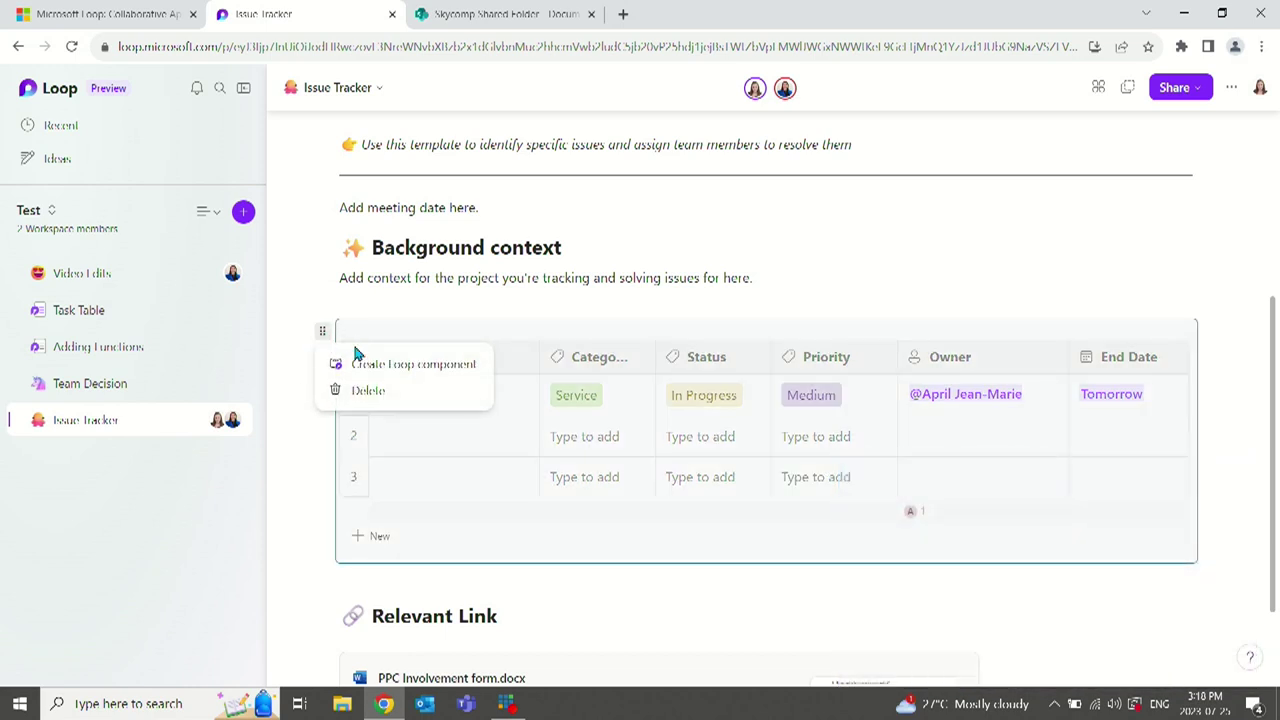
pyautogui.click(378, 368)
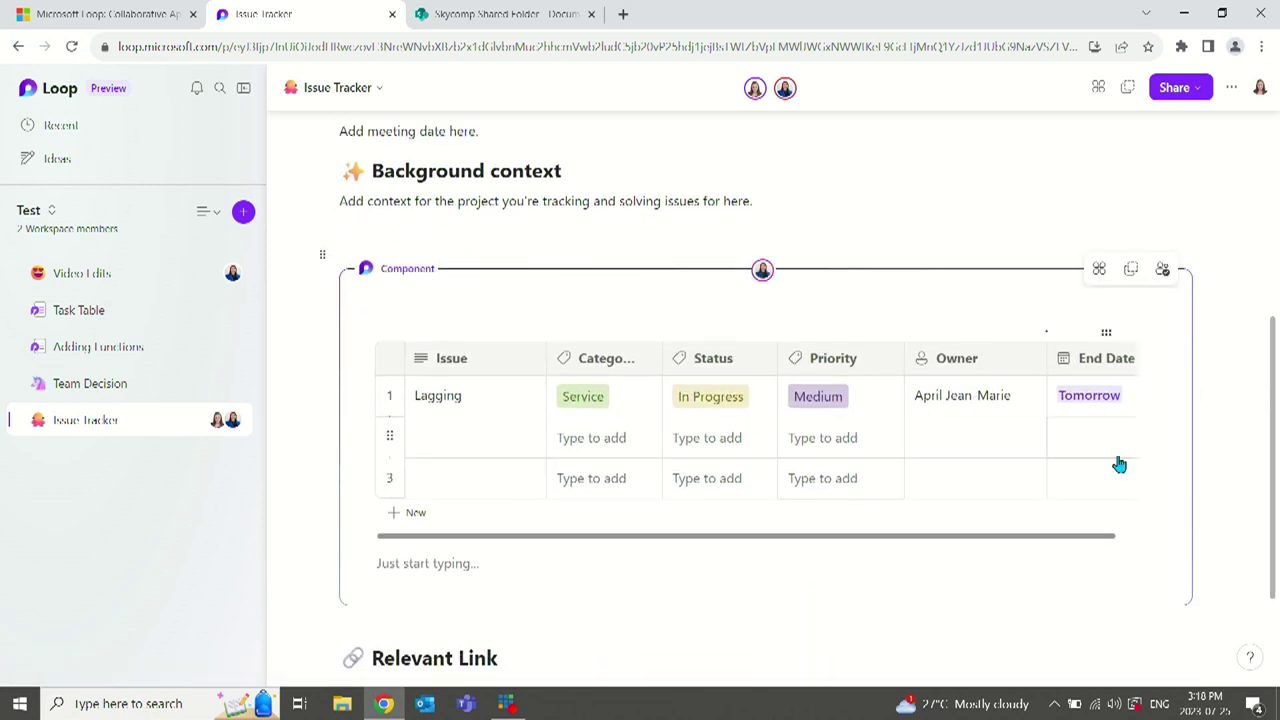
pyautogui.click(1134, 270)
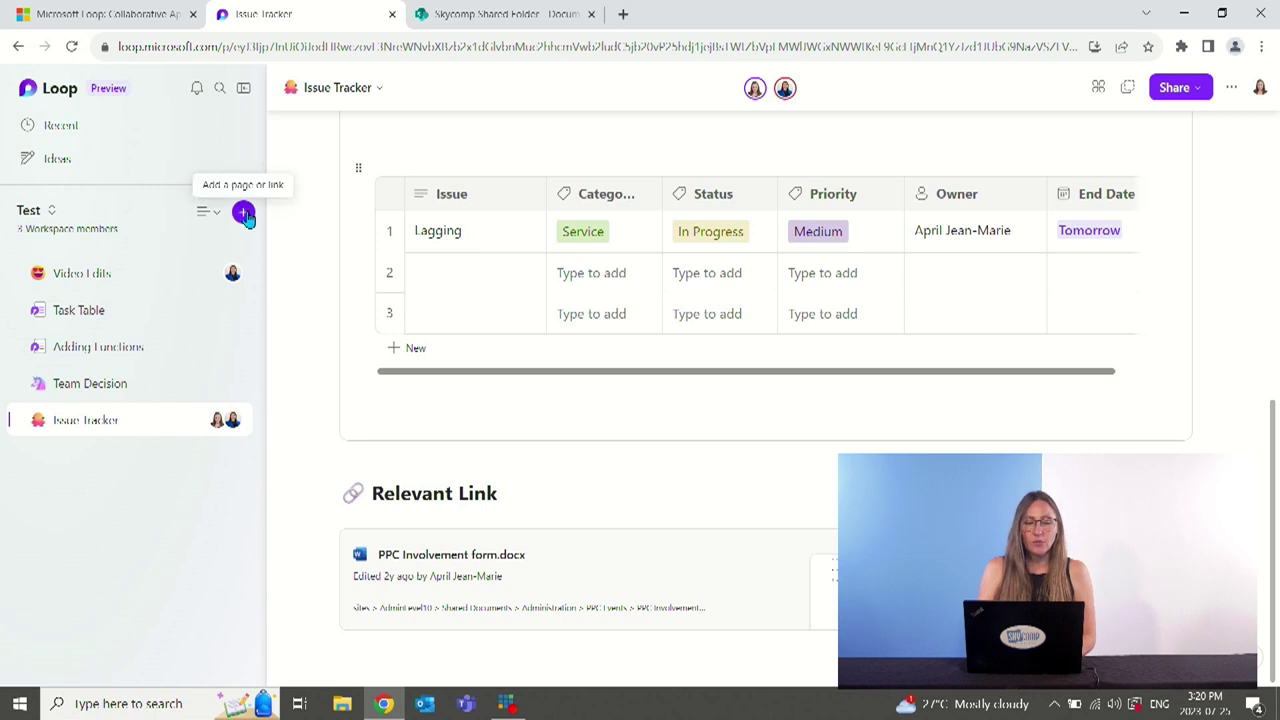
# Add a new page to the Test workspace and open the Template Gallery for it.
pyautogui.click(244, 213)
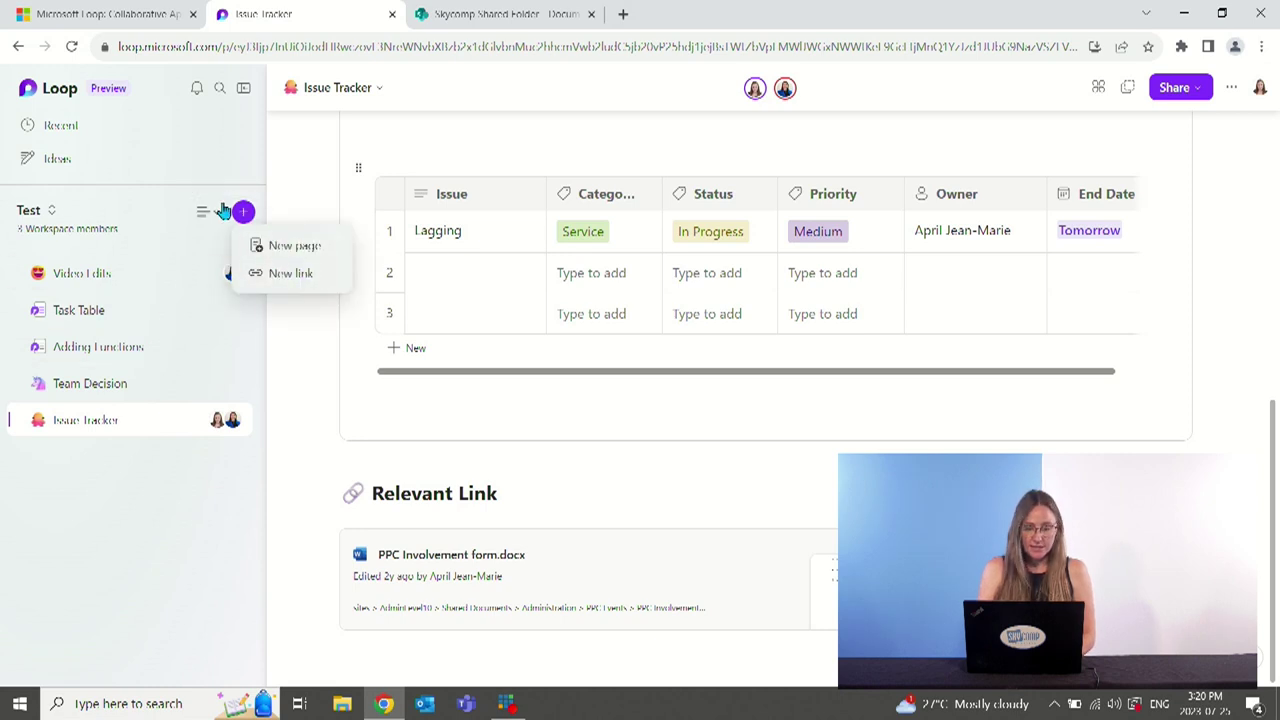
pyautogui.click(274, 248)
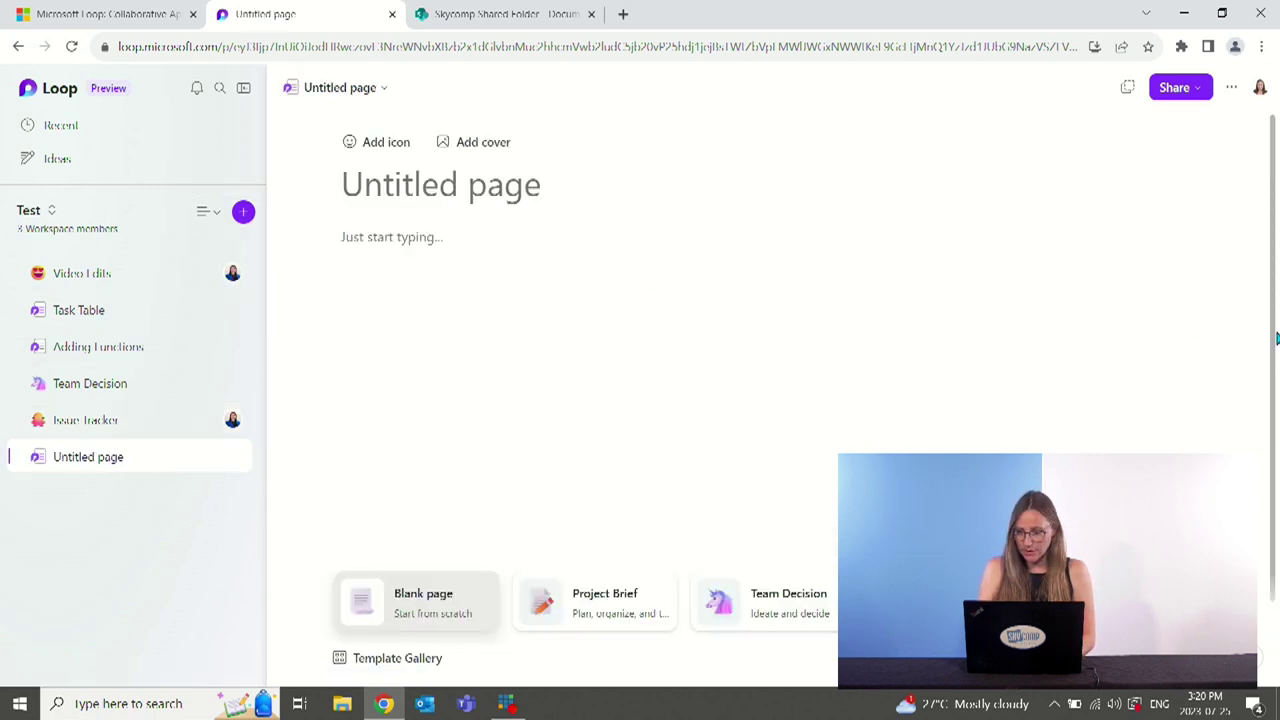
pyautogui.click(417, 659)
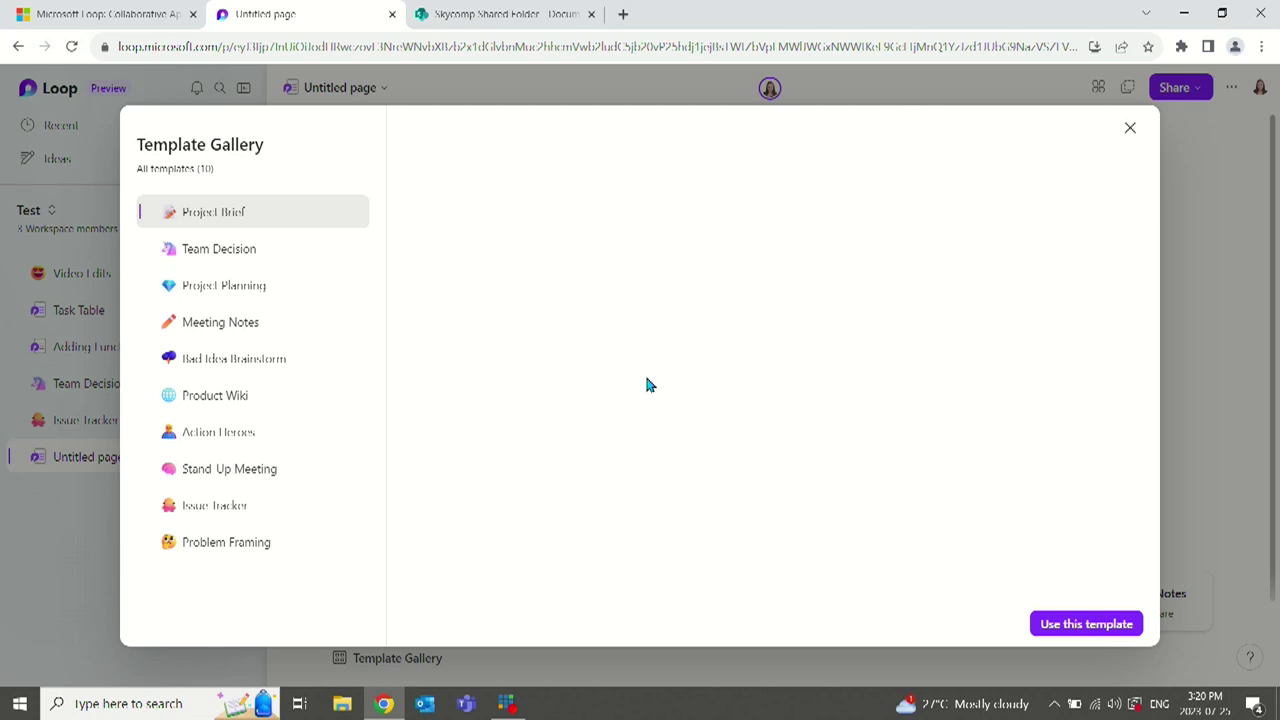
# Preview the full layouts of the Team Decision, Stand Up Meeting and Issue Tracker templates in the gallery.
pyautogui.click(240, 256)
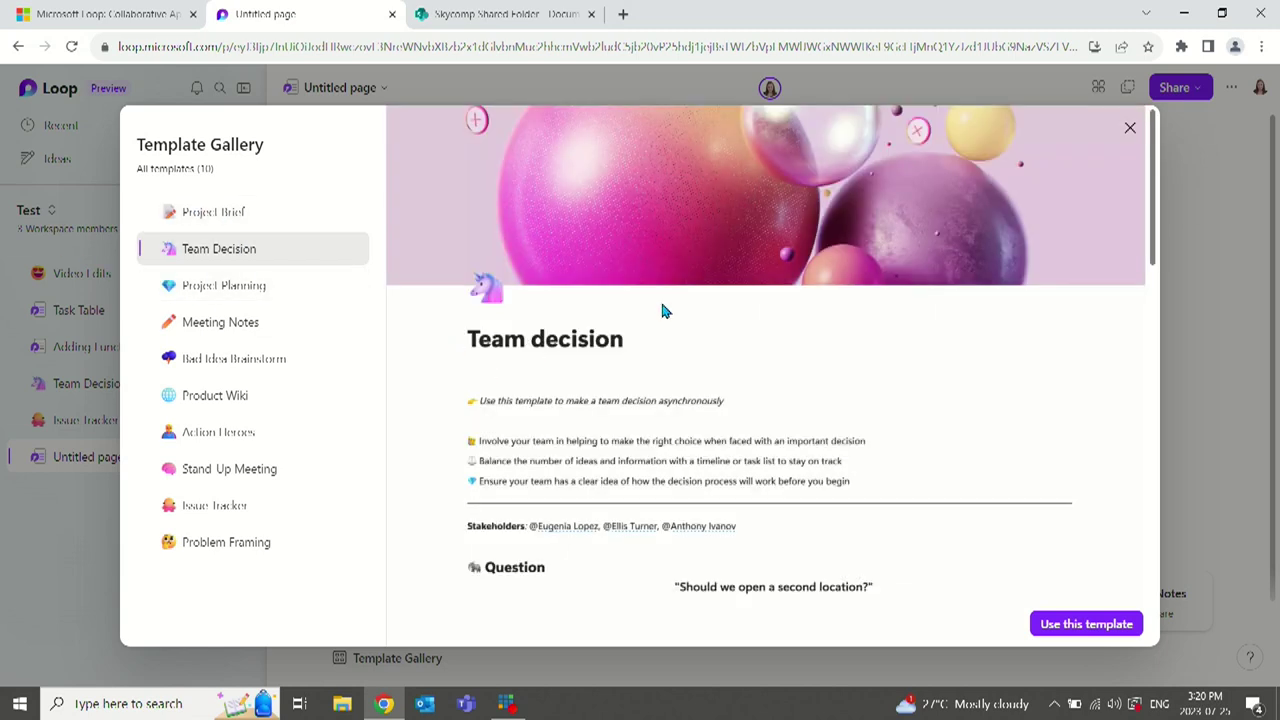
pyautogui.moveTo(1155, 200); pyautogui.dragTo(1150, 405)
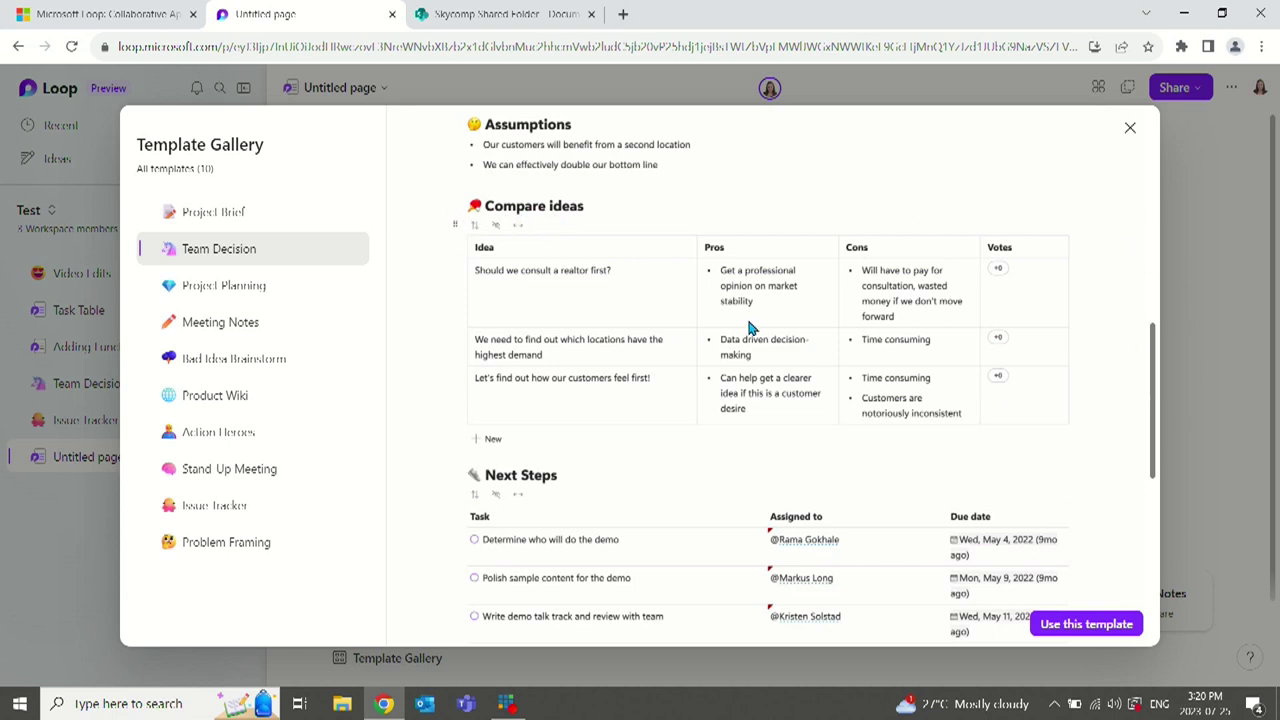
pyautogui.click(233, 368)
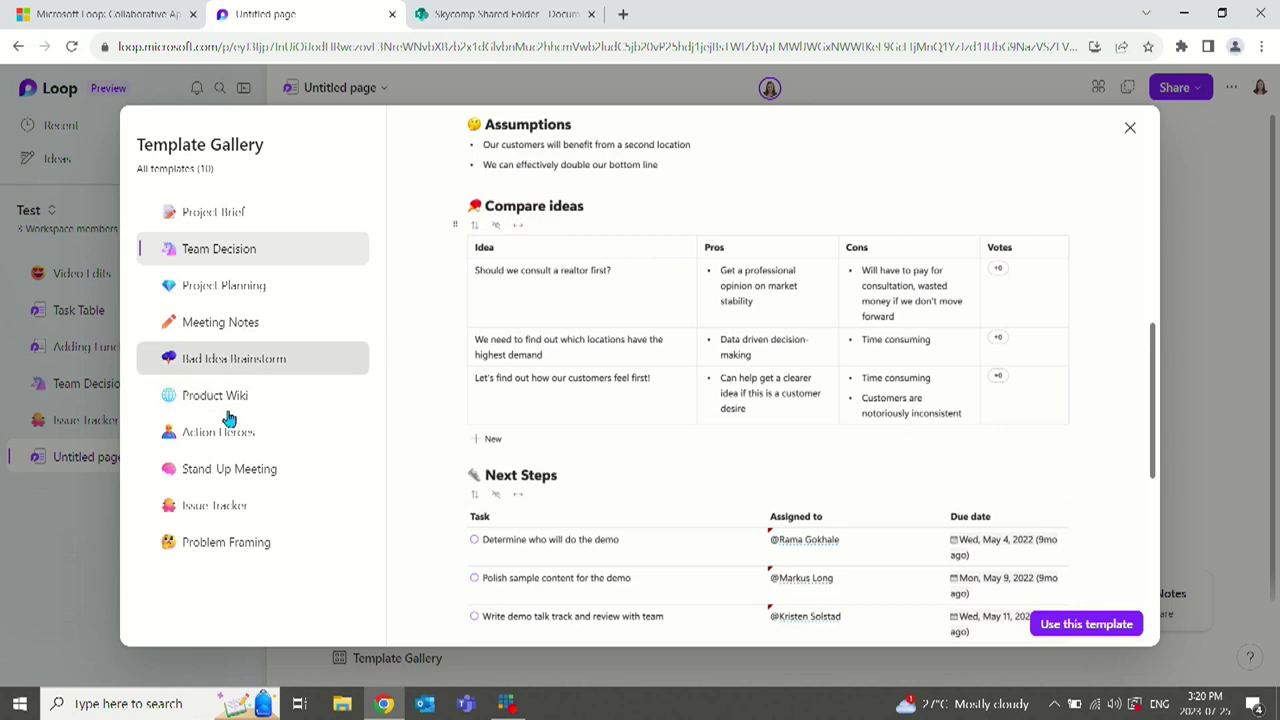
pyautogui.click(229, 466)
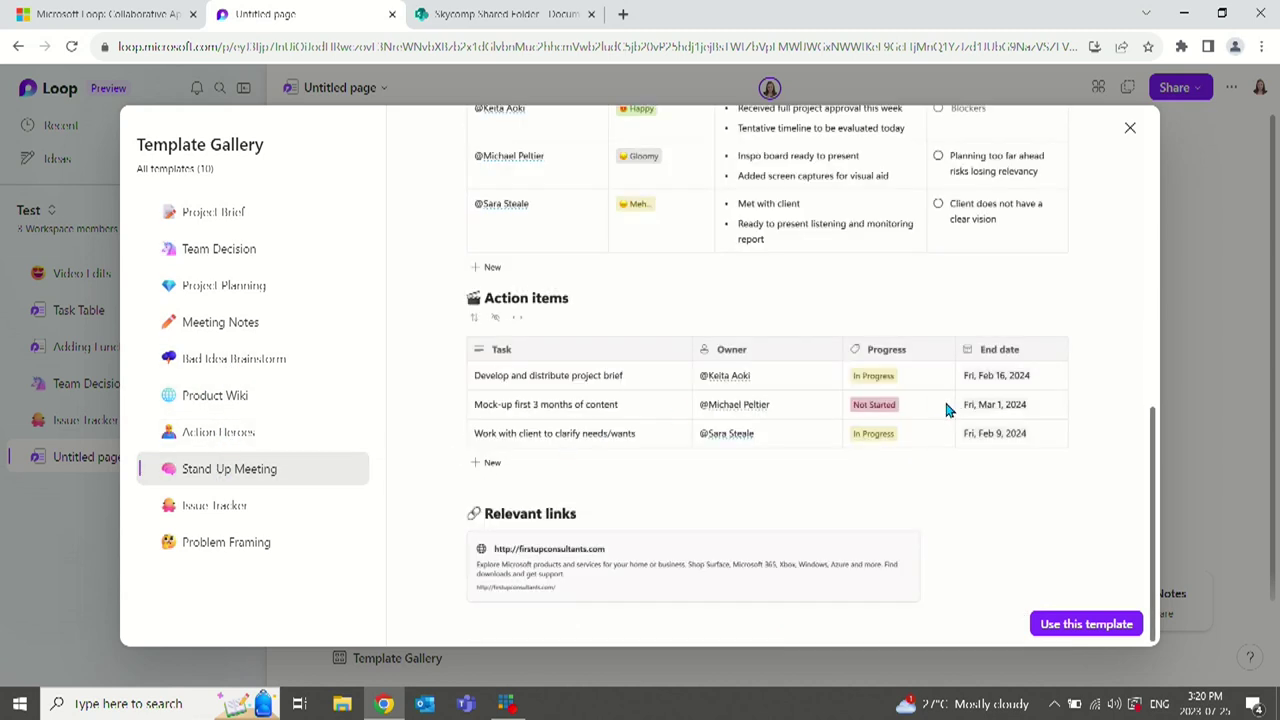
pyautogui.moveTo(1155, 460); pyautogui.dragTo(1165, 150)
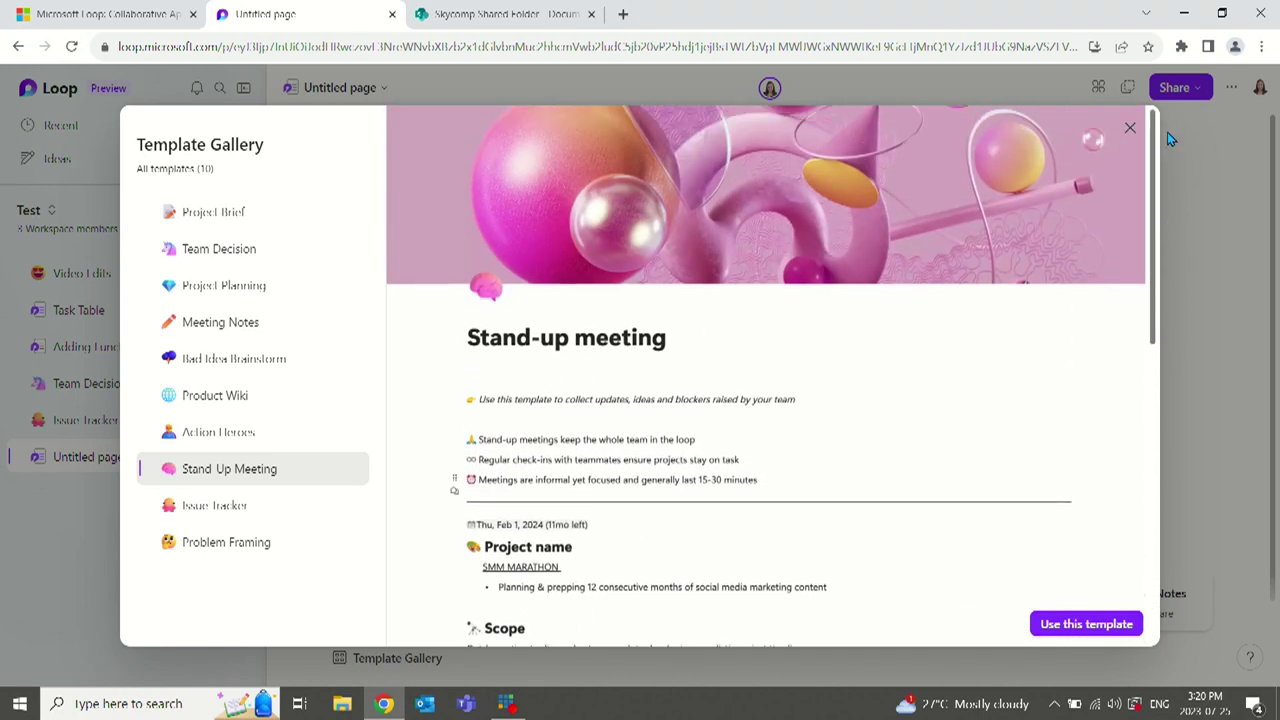
pyautogui.click(222, 502)
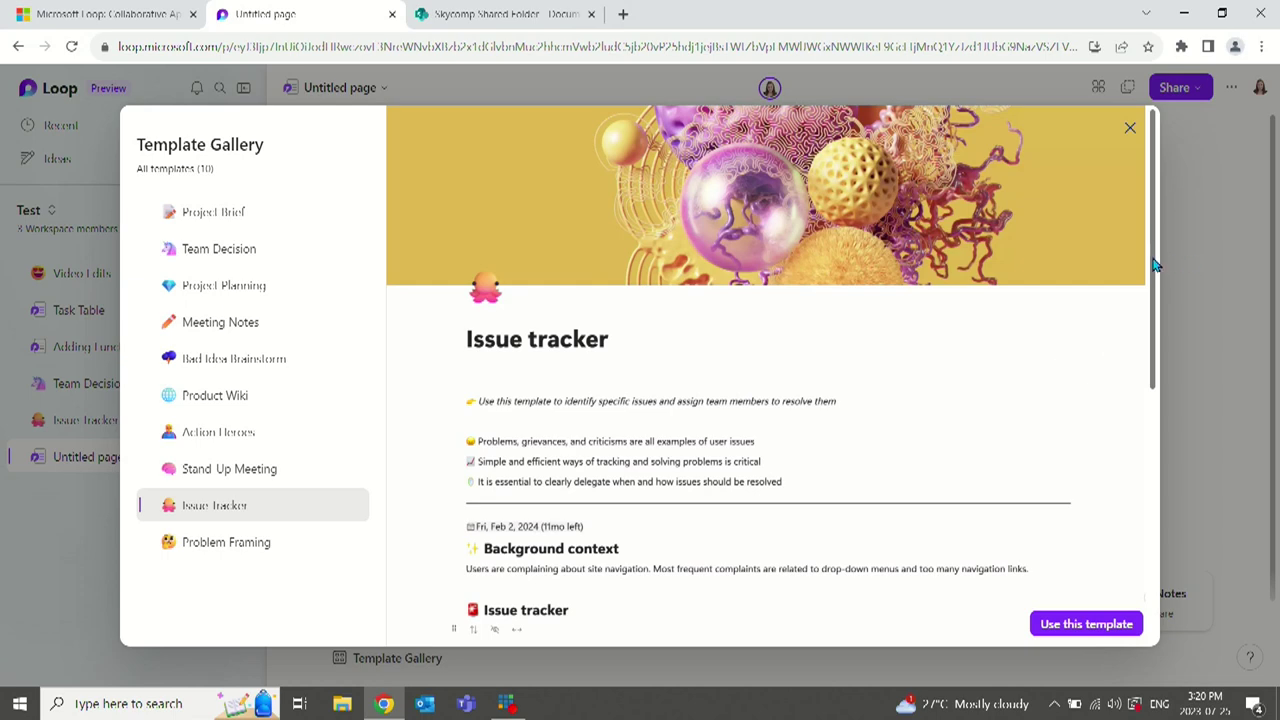
pyautogui.moveTo(1150, 263); pyautogui.dragTo(1152, 467)
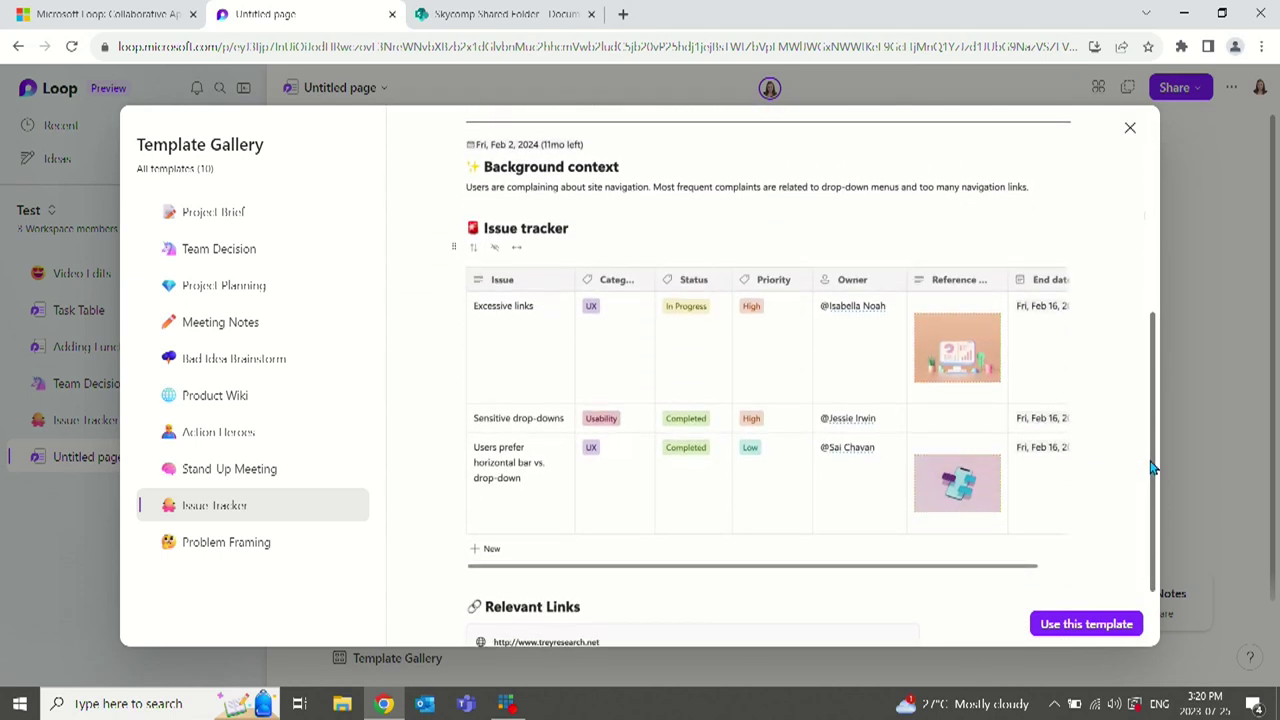